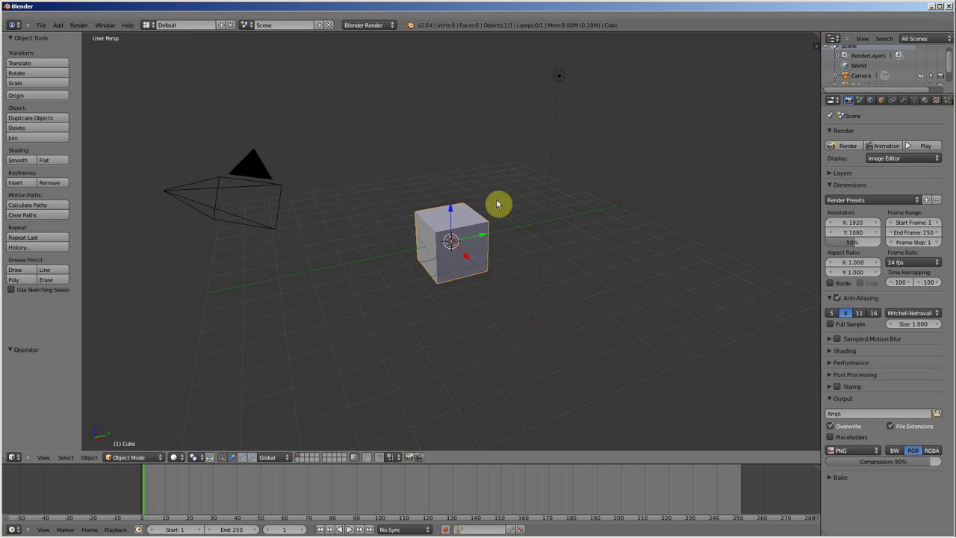
Switch the main 3D viewport area to an empty Text Editor using the Editor Type menu
left_click(13, 460)
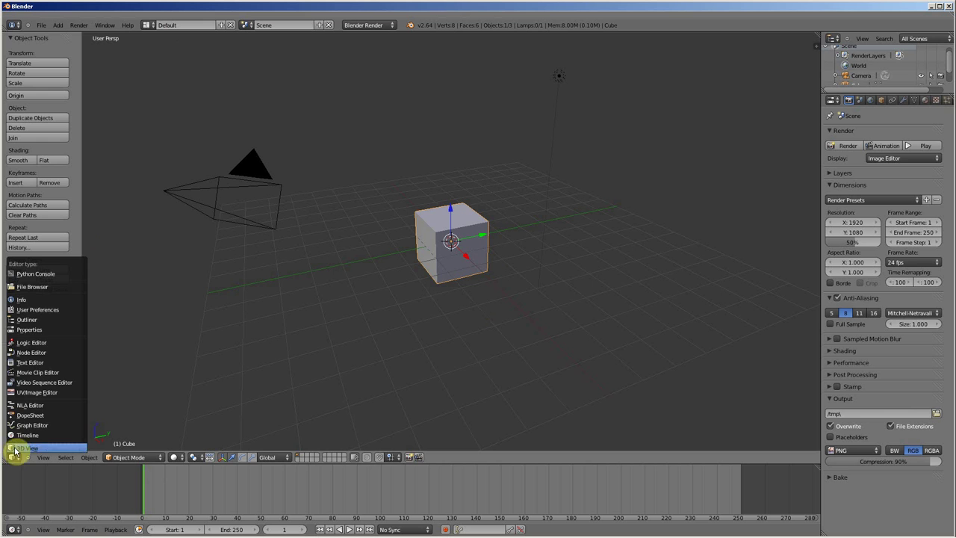
left_click(25, 363)
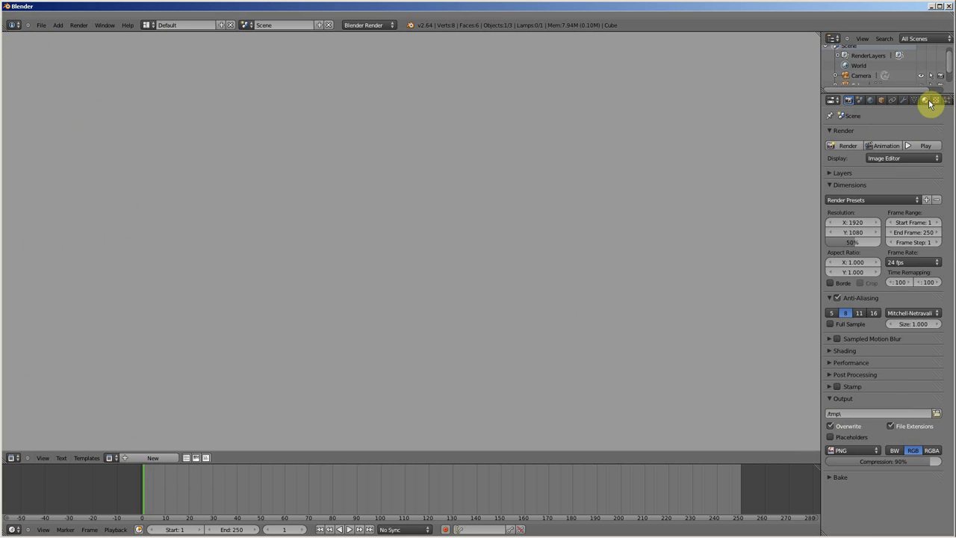
Look through the cube's Material, Texture and Particles settings, picking the empty second texture slot
left_click(926, 100)
left_click(936, 100)
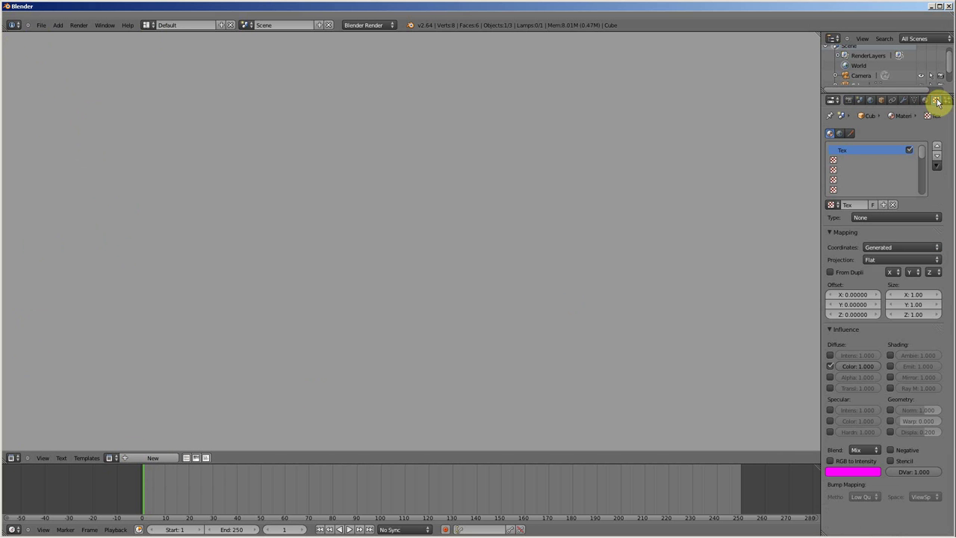
left_click(856, 161)
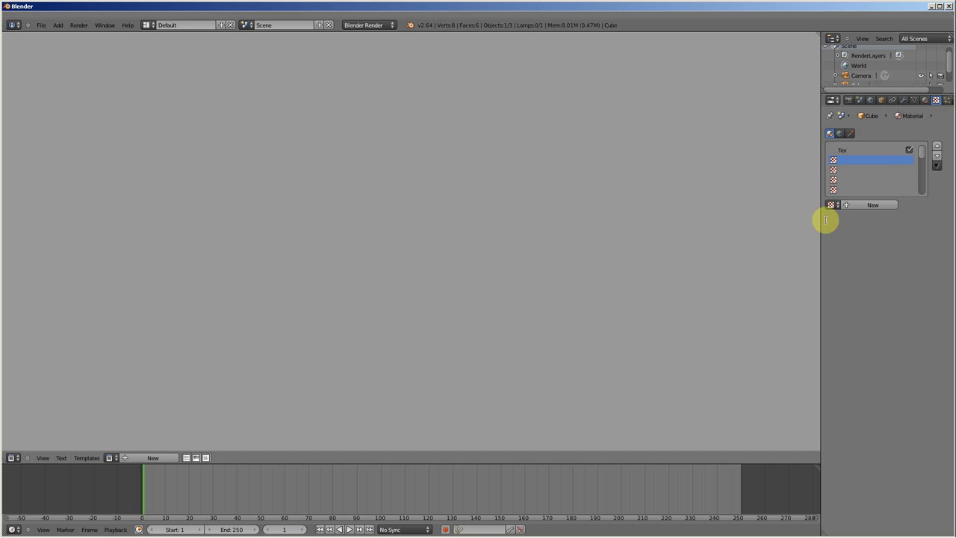
left_click(947, 101)
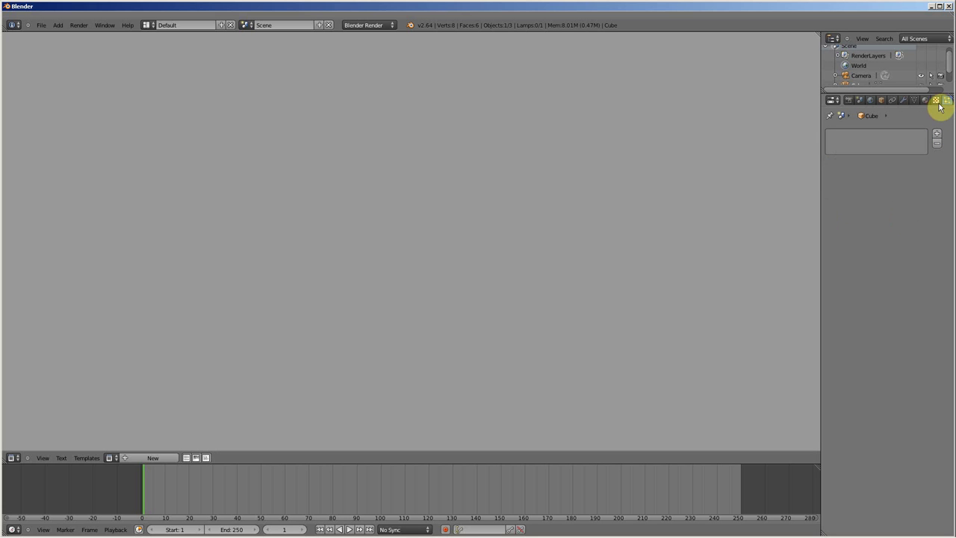
scroll(941, 106, "down", 1)
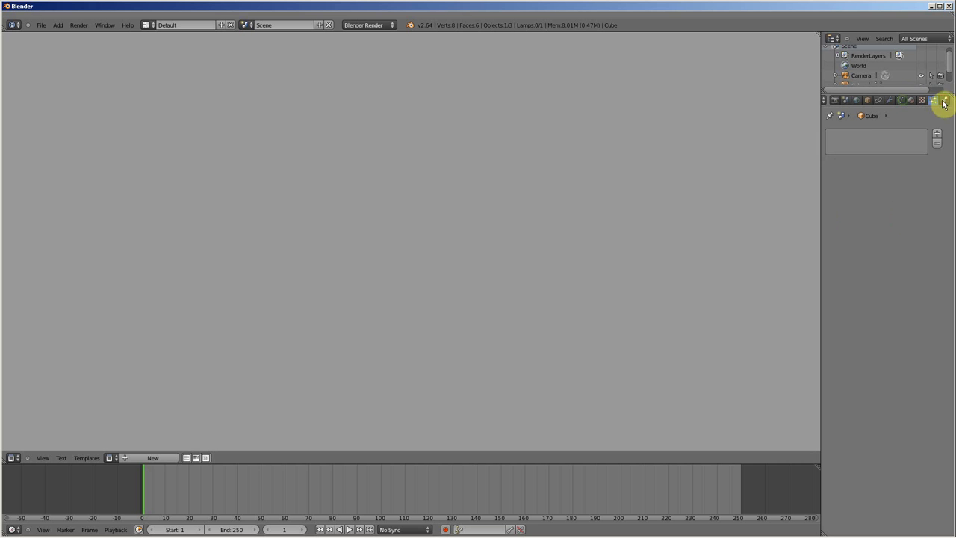
Toggle Soft Body physics on and off, then look at the Modifiers add list
left_click(944, 103)
left_click(907, 147)
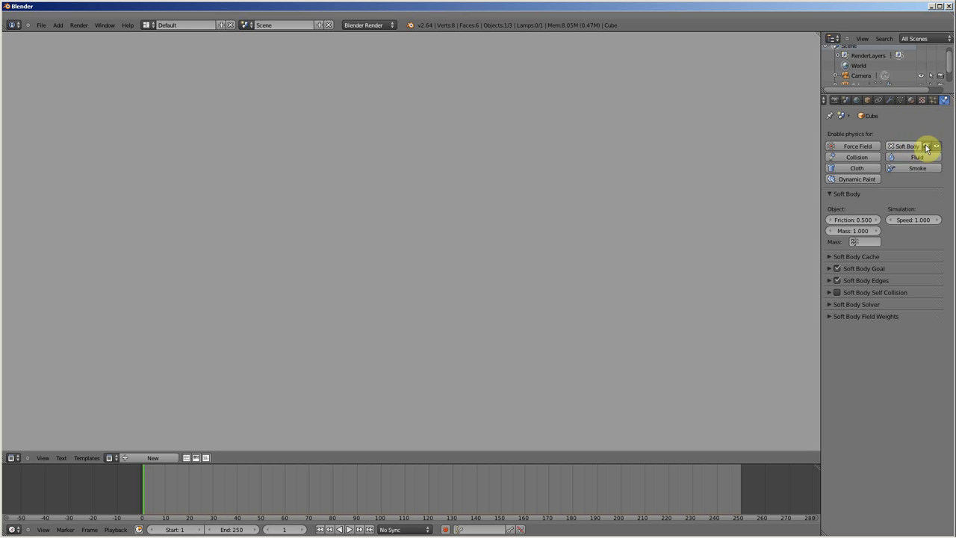
left_click(892, 146)
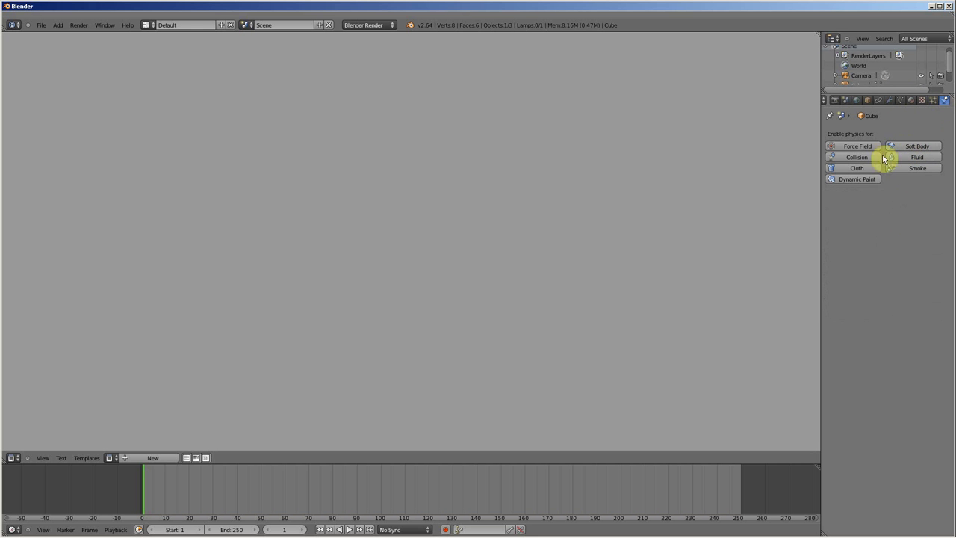
left_click(890, 100)
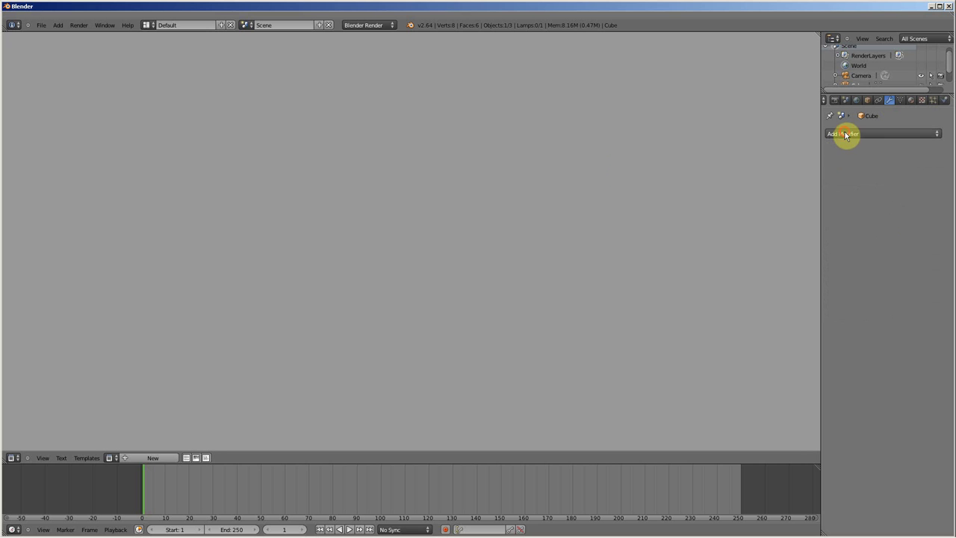
left_click(846, 135)
Return to the Material settings and remove the cube's material slot
left_click(922, 102)
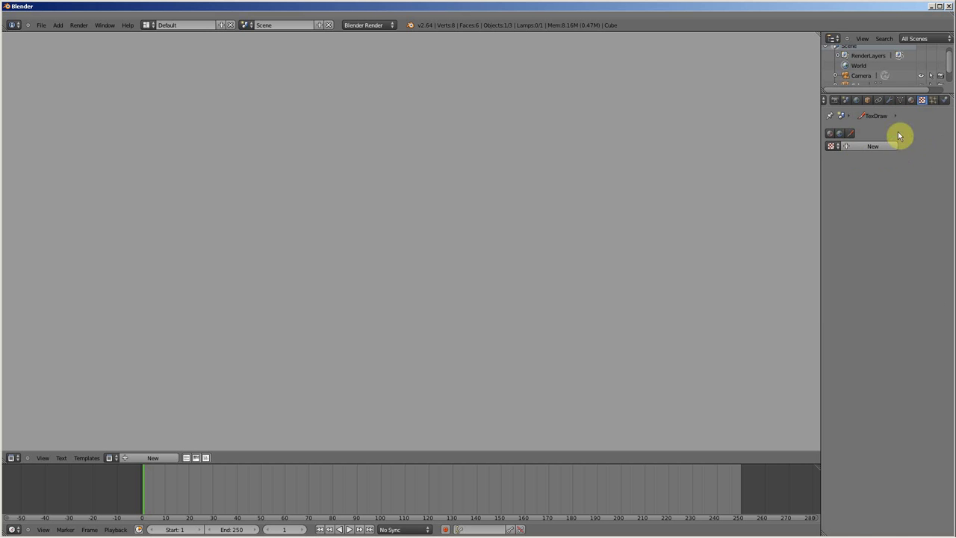
left_click(911, 100)
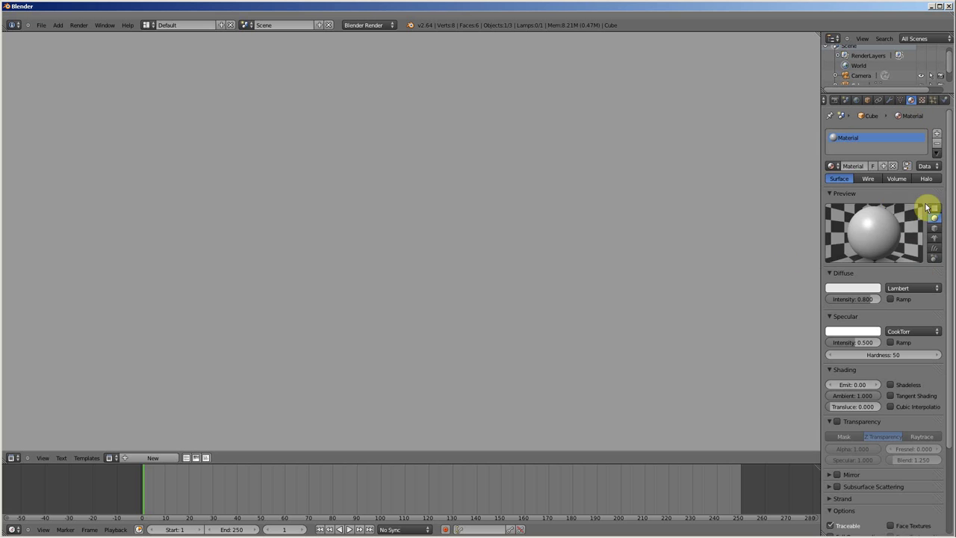
left_click(937, 143)
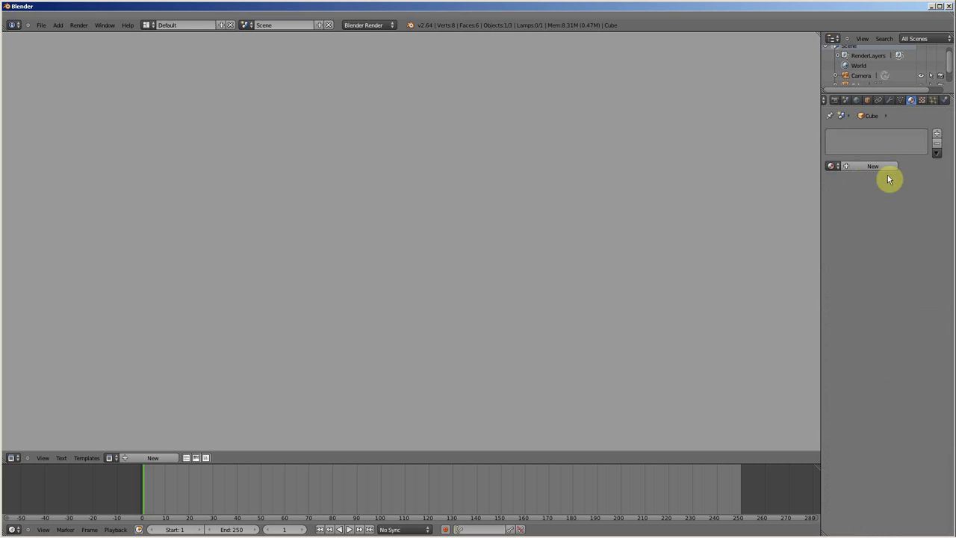
Create a new text block named 'Test texte'
left_click(154, 459)
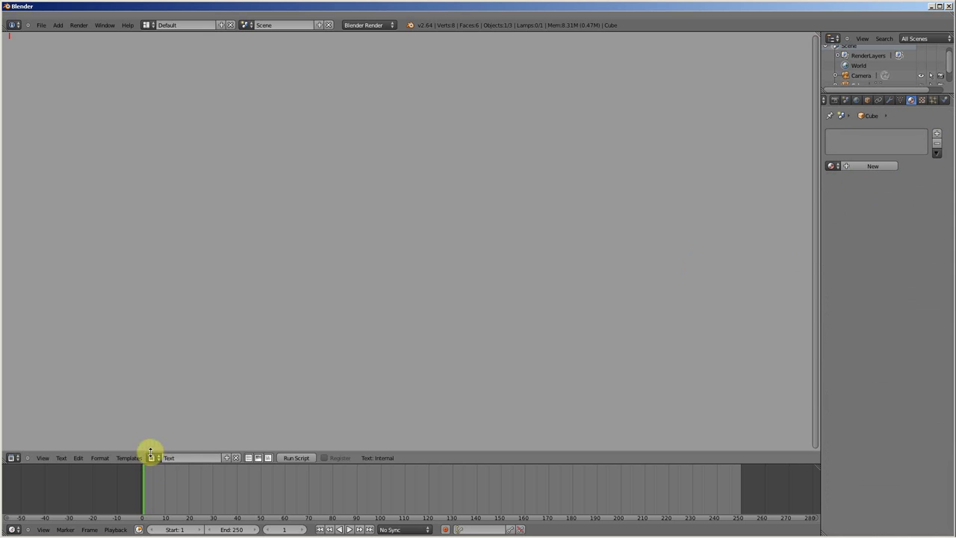
left_click(183, 459)
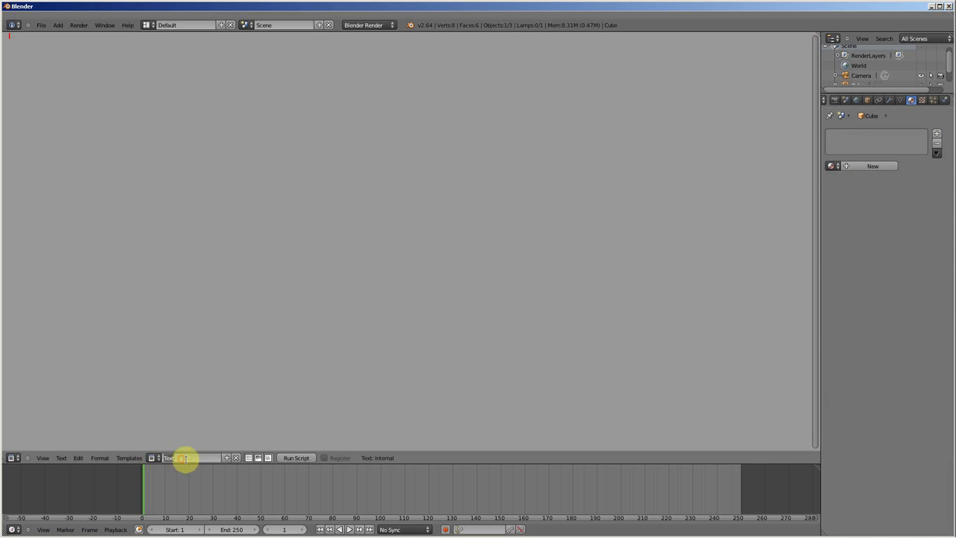
type("t")
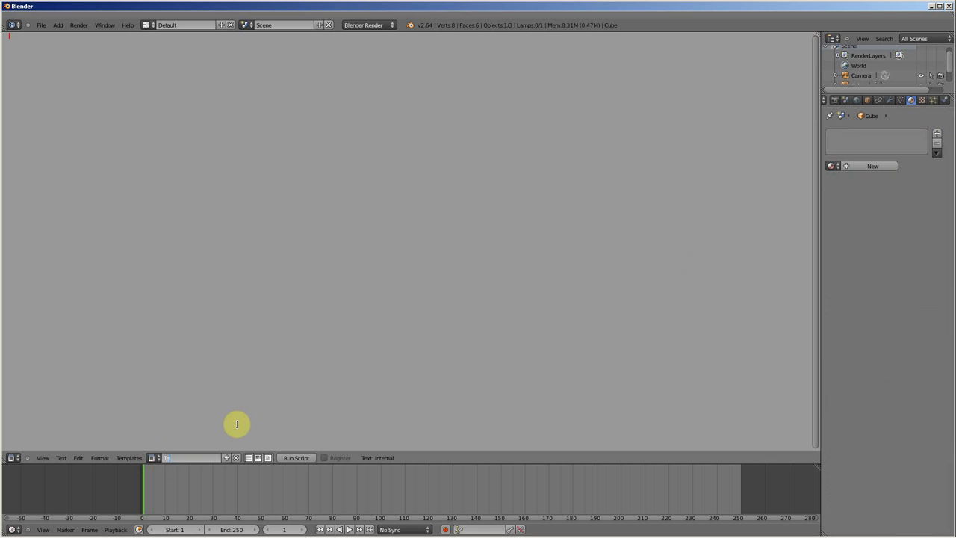
type(" texte")
key("Return")
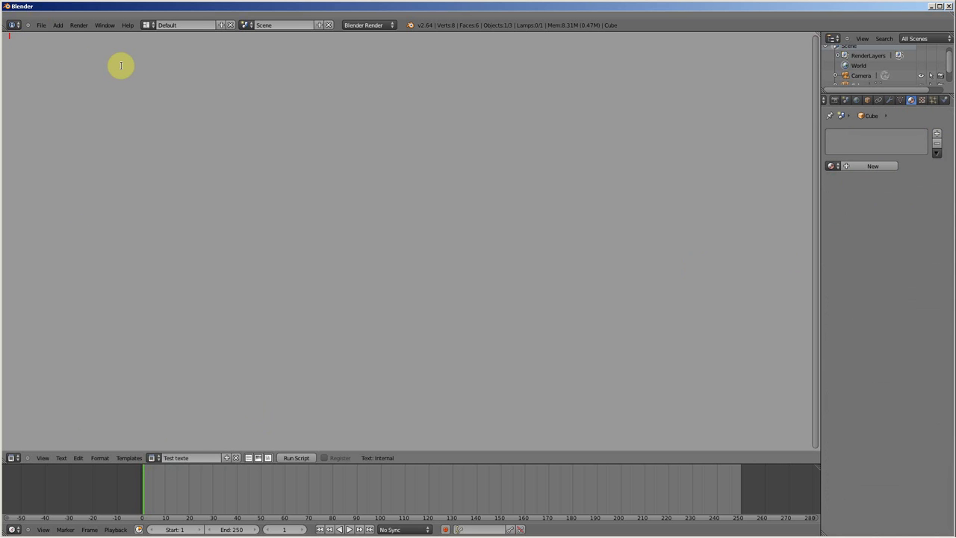
type("uillau")
type("me d")
type("e b")
key("BackSpace")
type("http")
type(":/")
type("/www.ble")
type("nder-3d")
type(".fr")
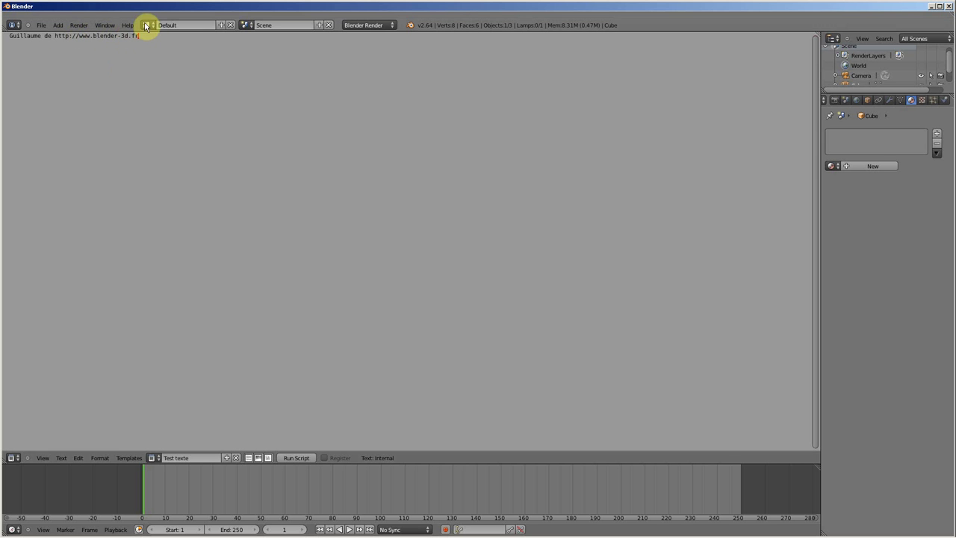
Add the filler line 'sdlhgklfhgkldfl sdjhfjksdhvf' below the web address
left_click(145, 24)
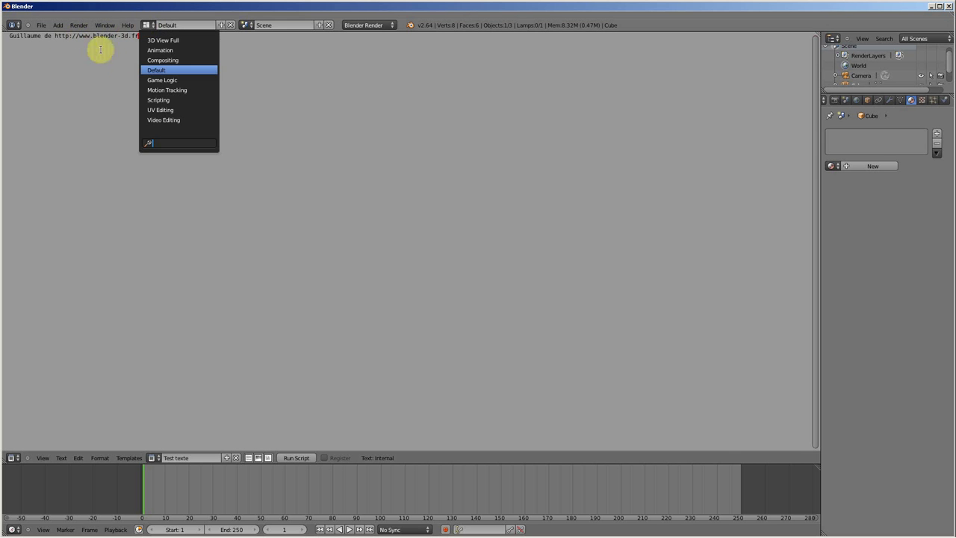
left_click(73, 94)
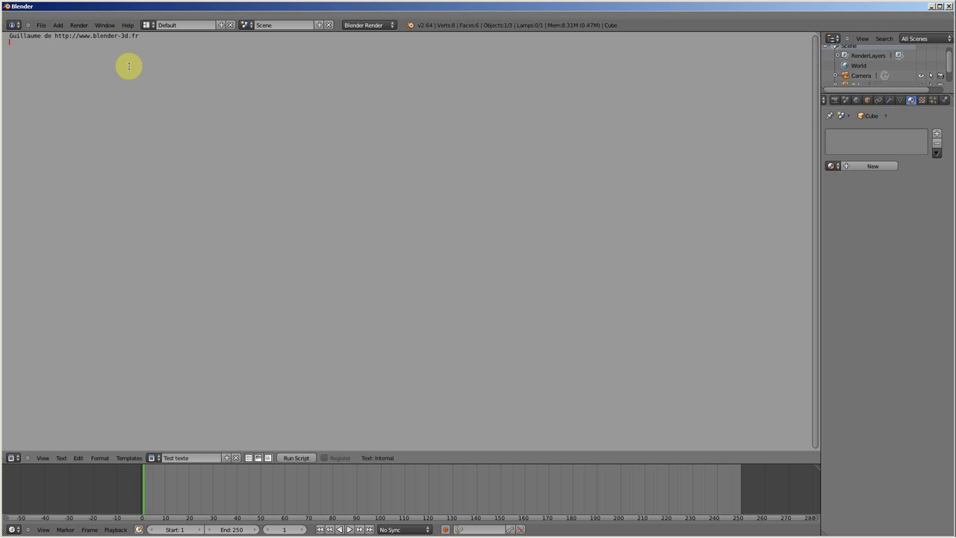
type("sdlhgklfhgkld")
type("fl s")
type("djhfjksdhvf")
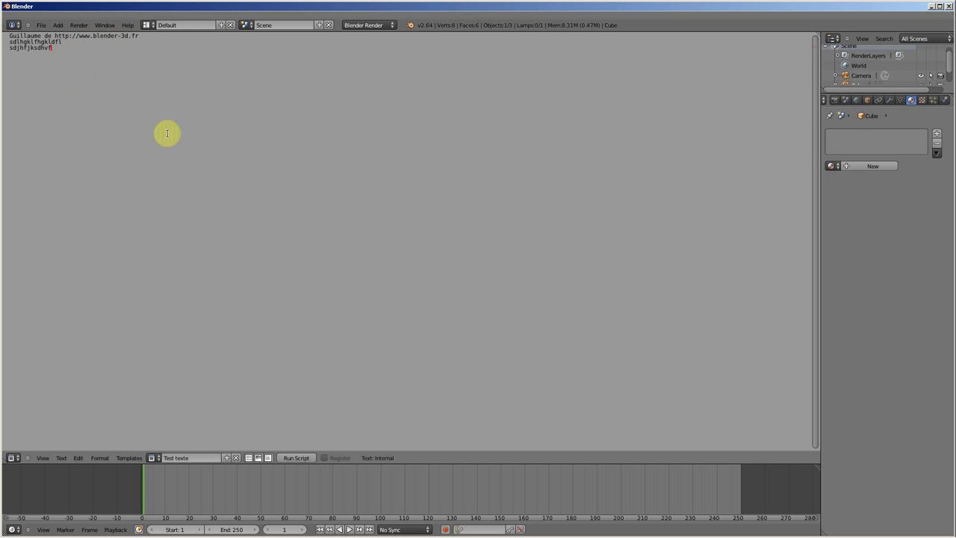
Browse the Text Editor's View and Text menus
left_click(44, 459)
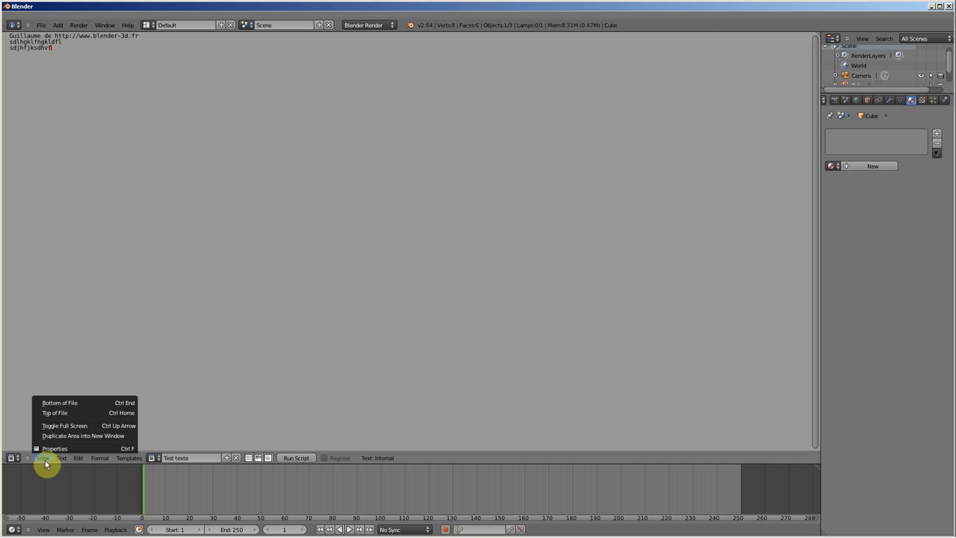
left_click(45, 463)
left_click(65, 462)
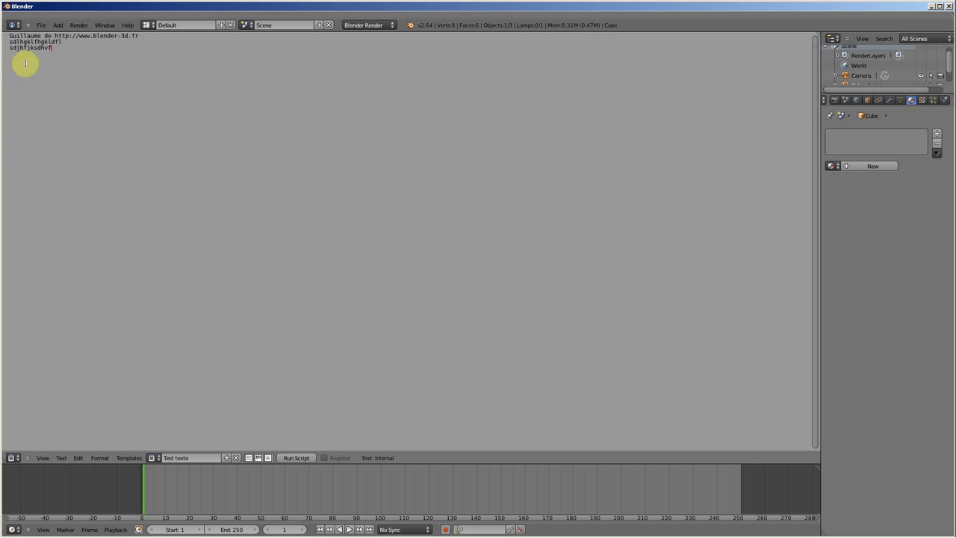
Select the first two lines of text and bring up the Templates menu
left_click_drag(10, 36, 17, 50)
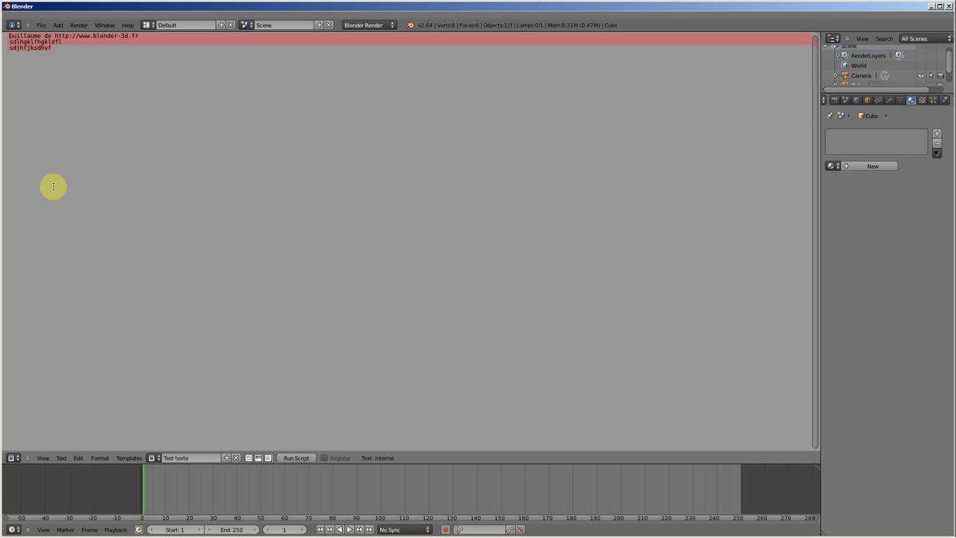
left_click(131, 460)
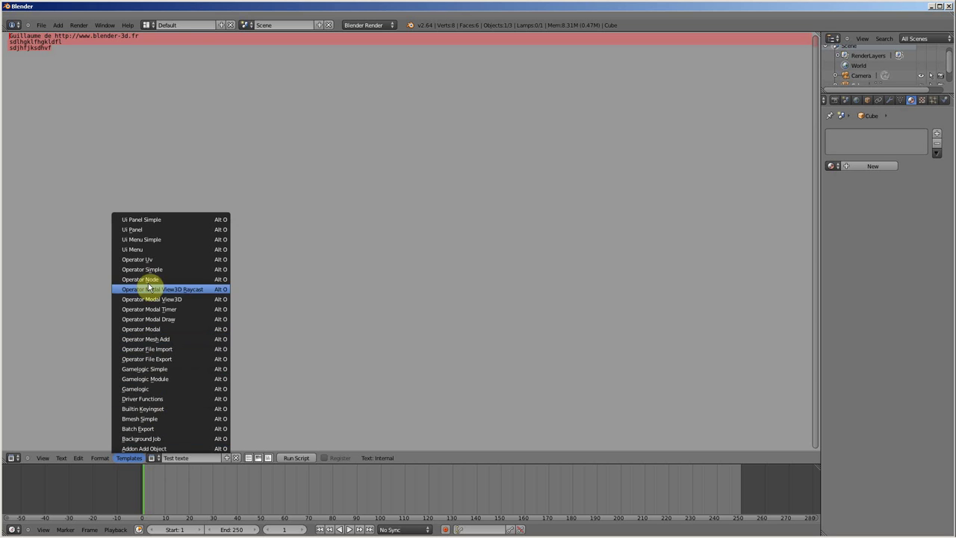
Load the Ui Panel Simple template and select its import line, class header and draw method
left_click(151, 219)
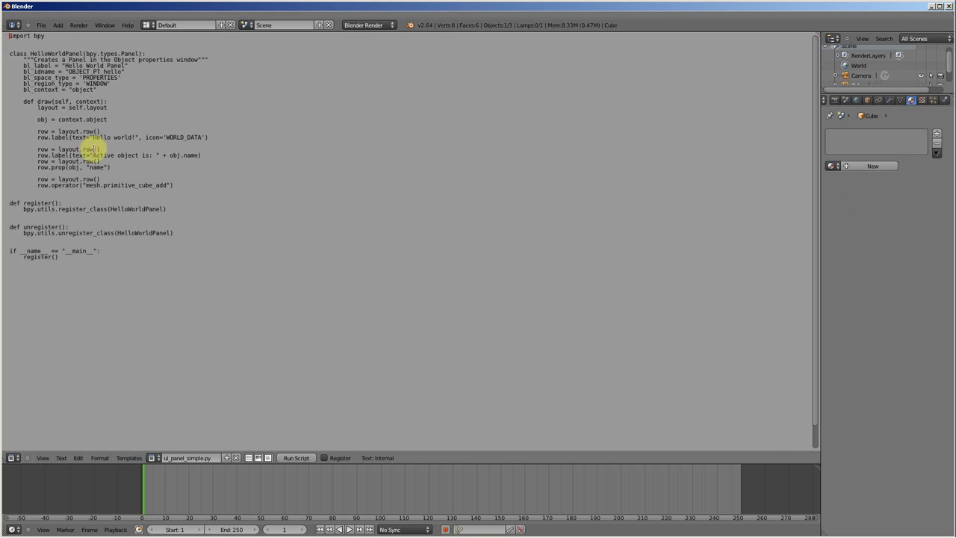
left_click_drag(11, 36, 34, 53)
left_click(35, 49)
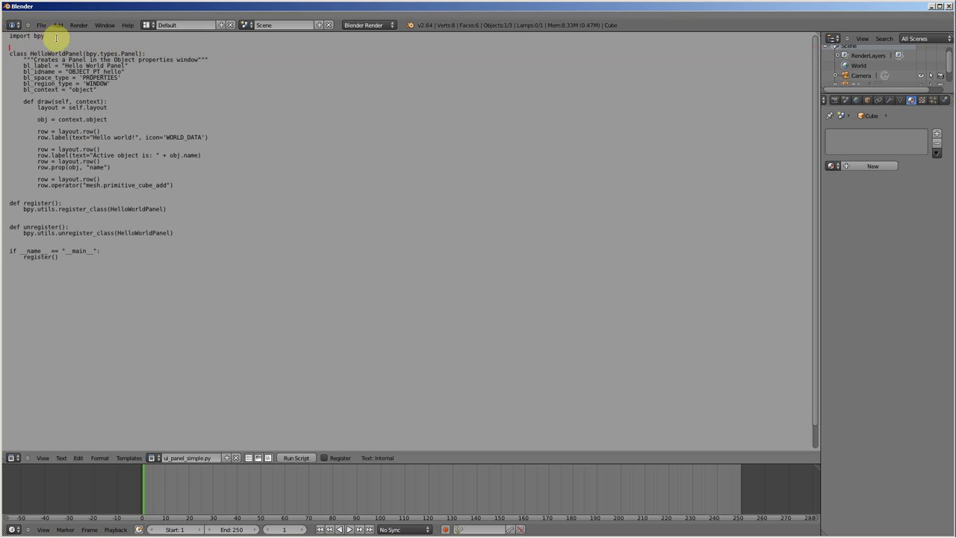
left_click_drag(9, 35, 24, 44)
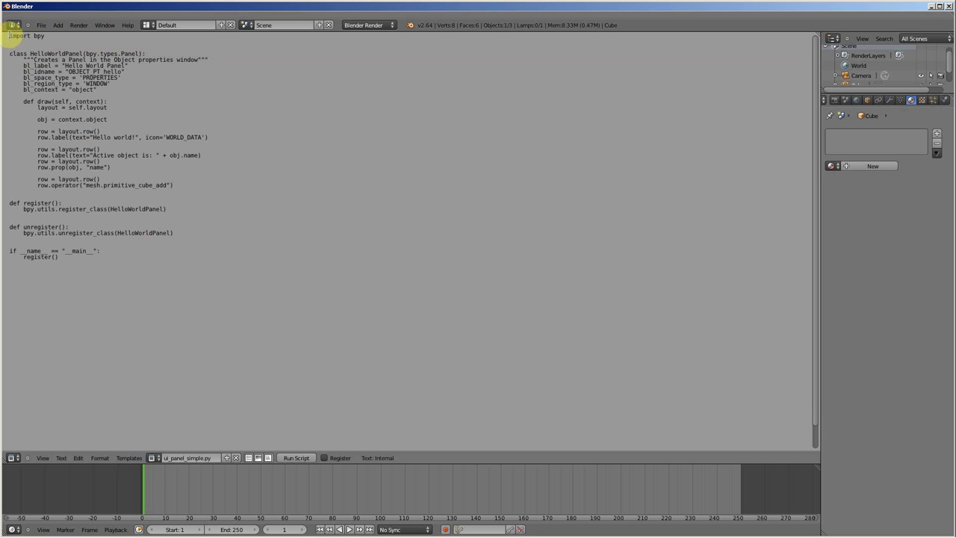
left_click_drag(9, 35, 48, 36)
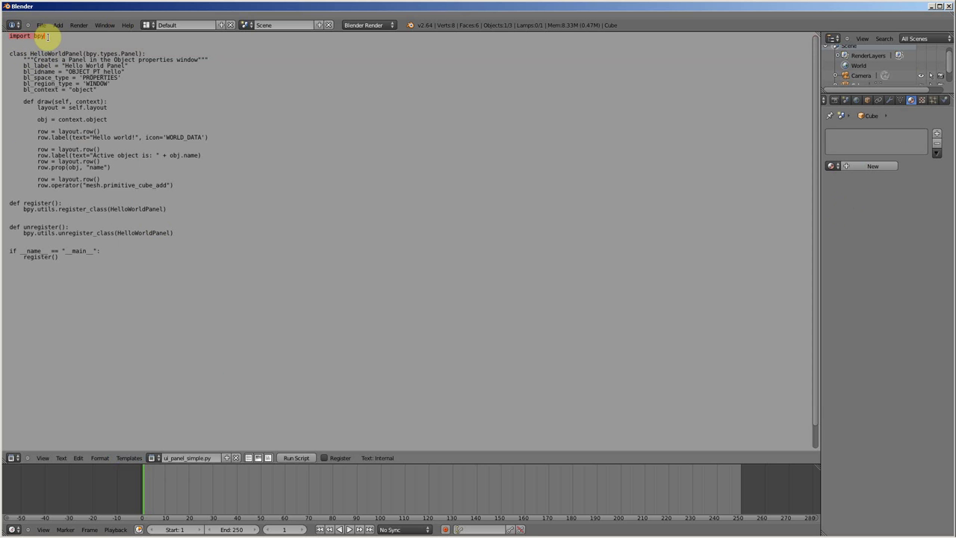
left_click(47, 35)
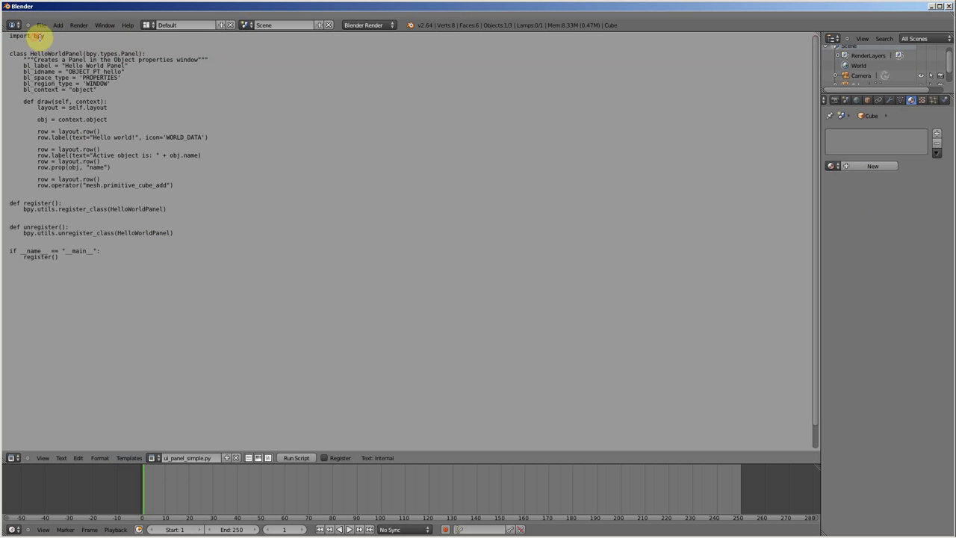
triple_click(47, 36)
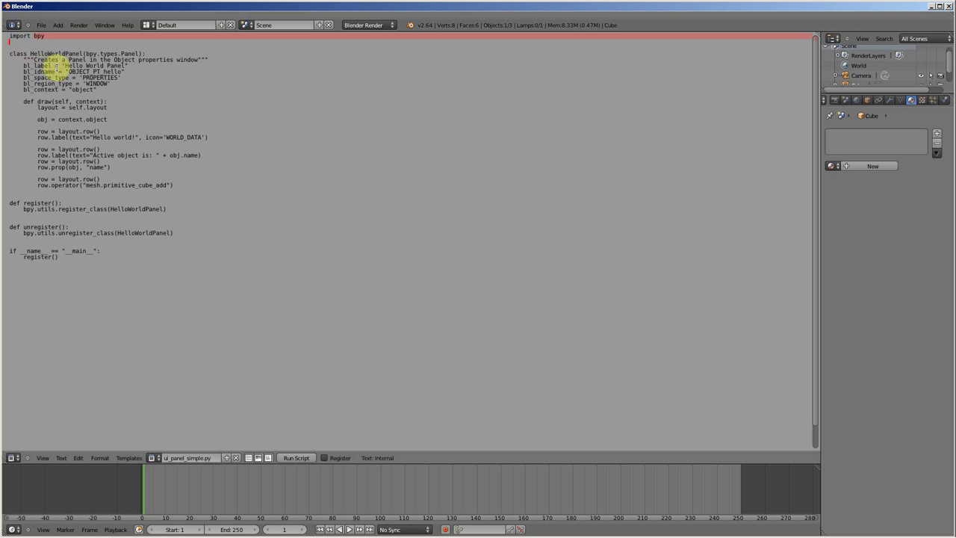
left_click_drag(33, 53, 132, 92)
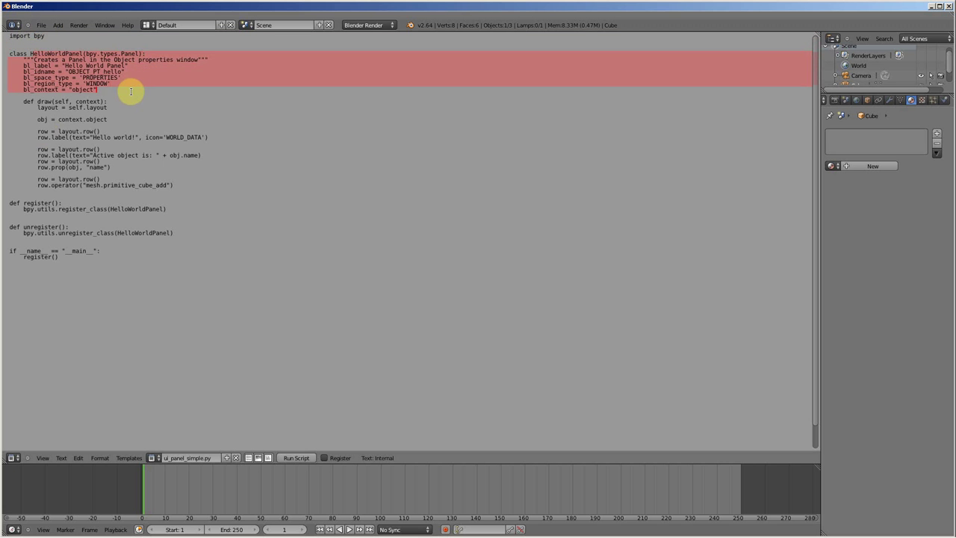
left_click_drag(13, 102, 115, 263)
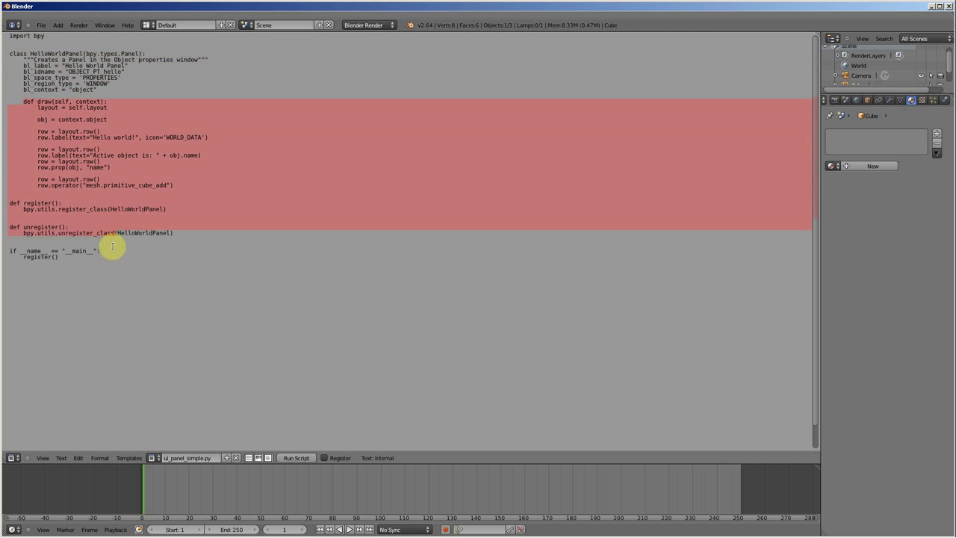
left_click(107, 279)
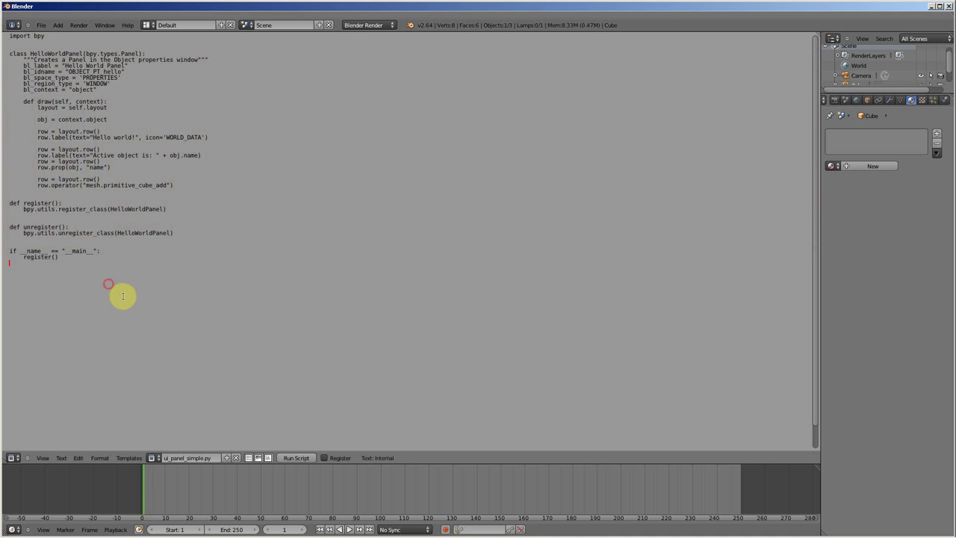
Preview the Operator Mesh Add, Bmesh Simple, Background Job and Gamelogic Simple templates
left_click(128, 461)
left_click(144, 338)
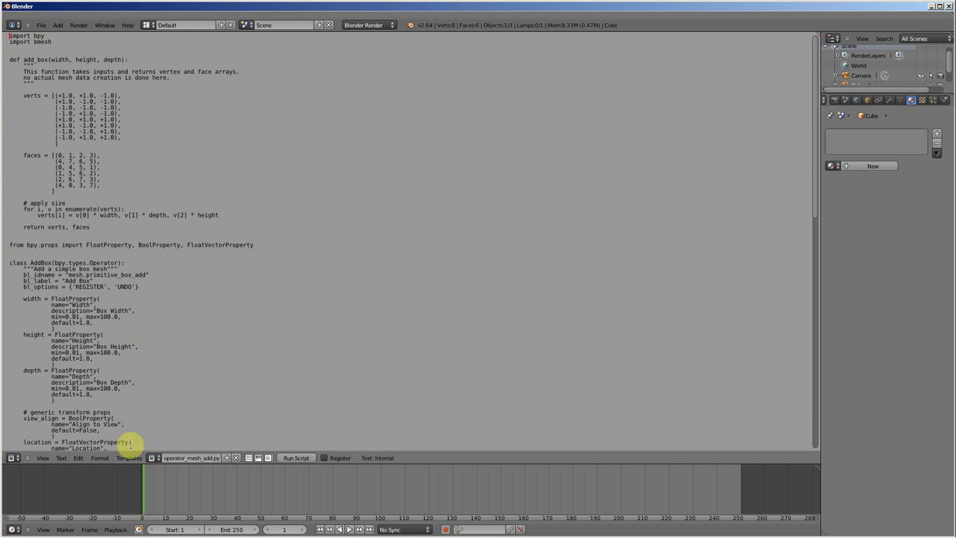
left_click(127, 460)
left_click(139, 418)
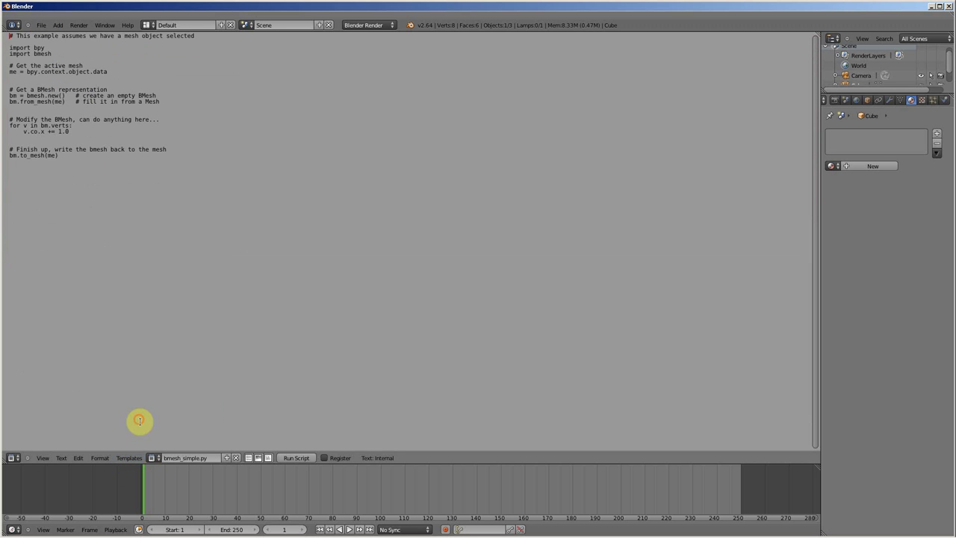
left_click(131, 458)
left_click(142, 439)
left_click(128, 458)
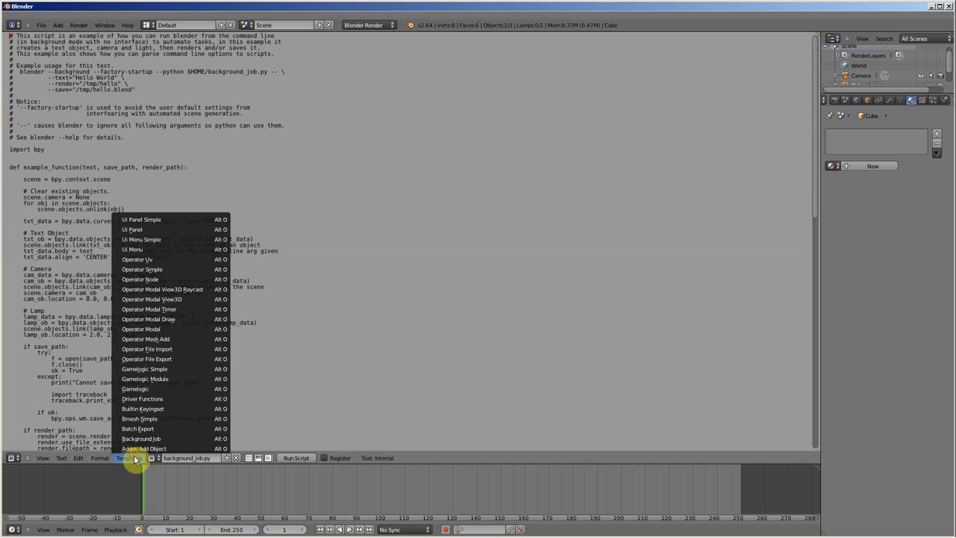
left_click(147, 369)
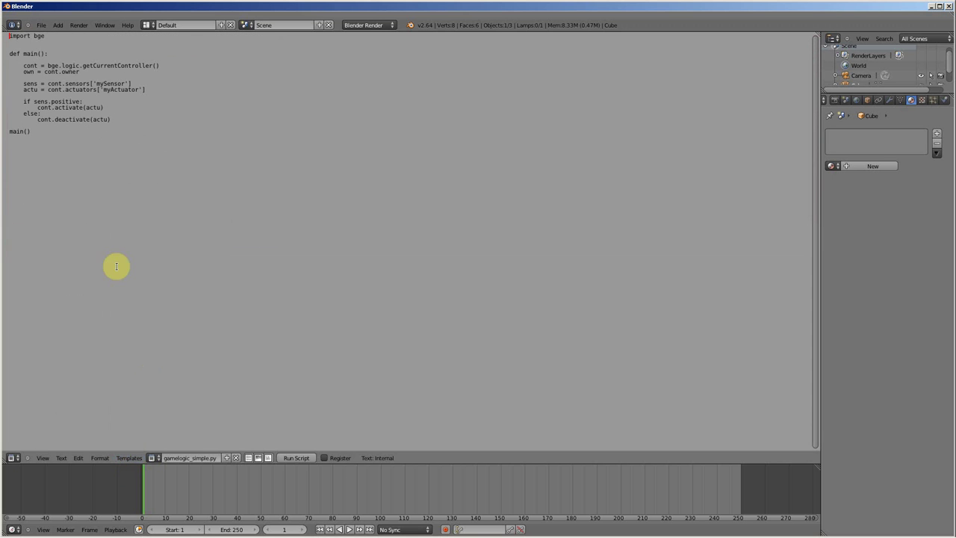
Load the Ui Menu Simple template and place the cursor on the __main__ line
left_click(128, 461)
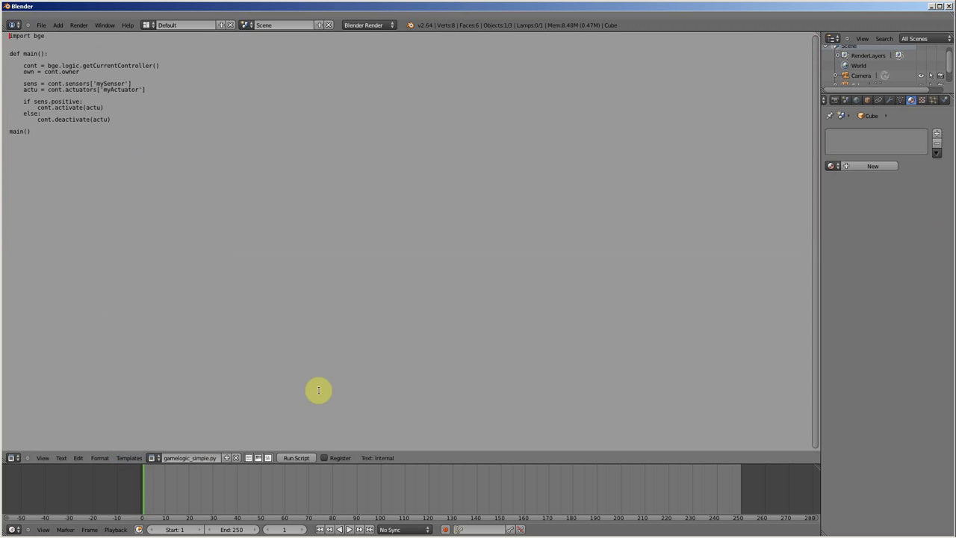
left_click(127, 459)
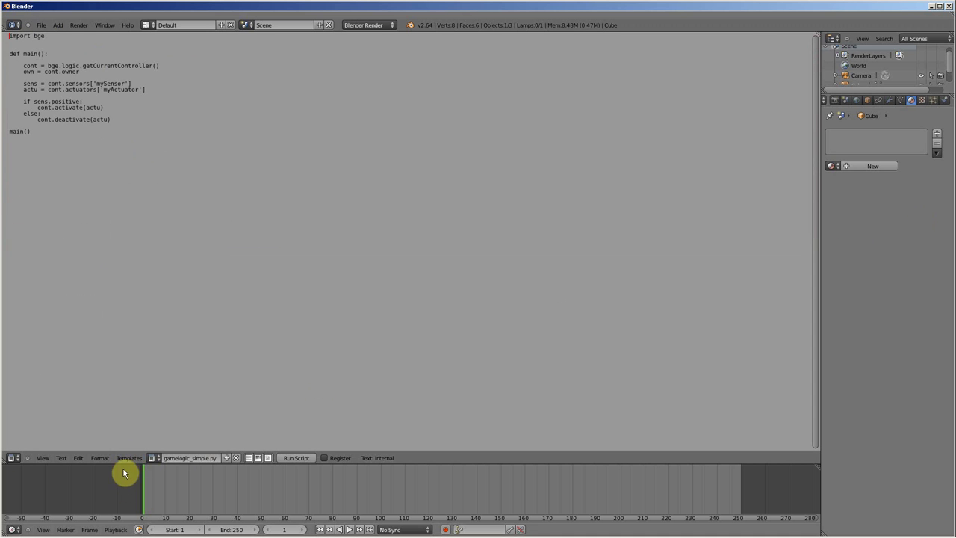
left_click(127, 457)
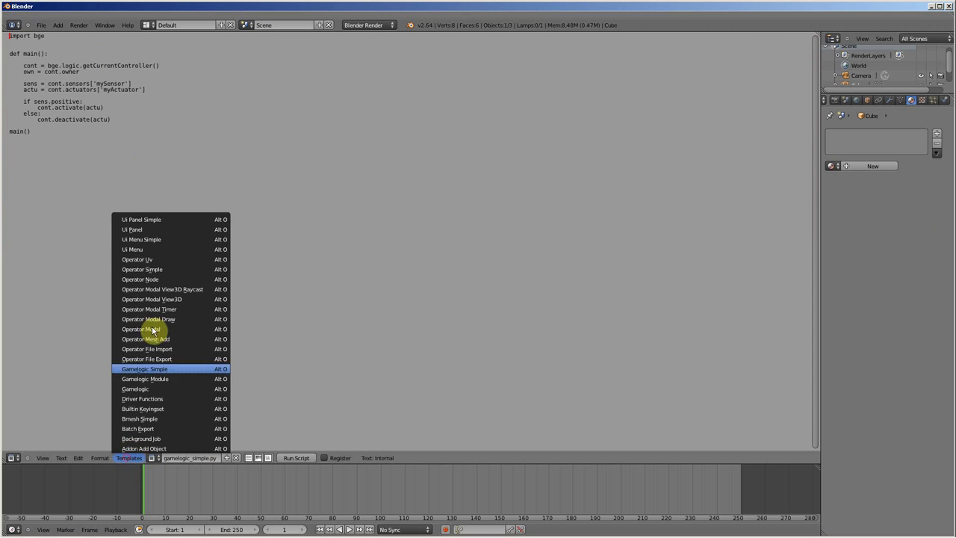
left_click(156, 239)
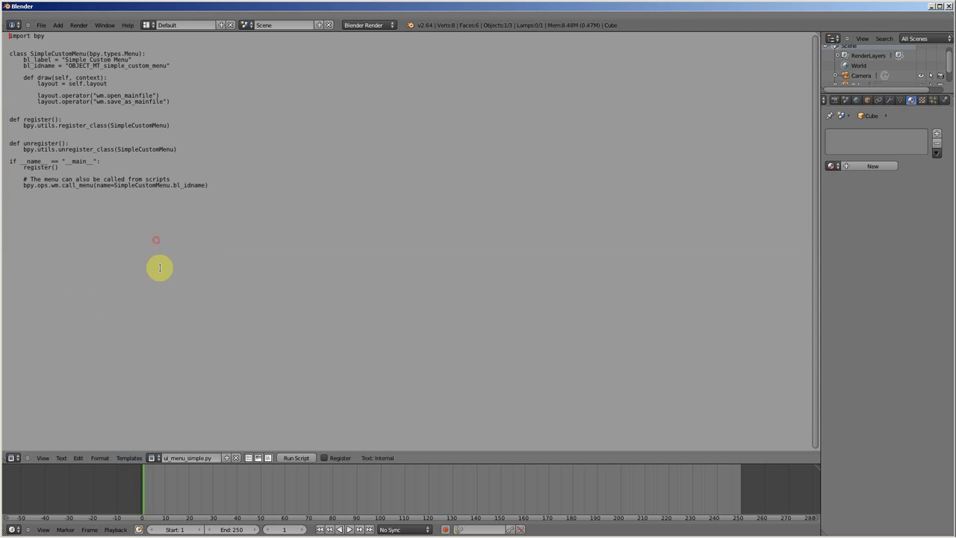
left_click(97, 161)
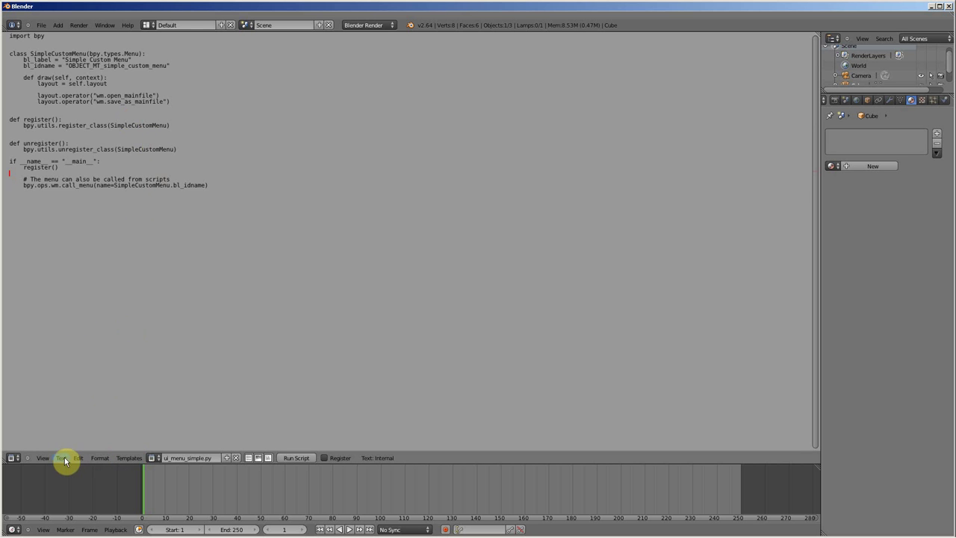
Delete the entire script and switch the main area back to the 3D View
left_click_drag(224, 189, 2, 20)
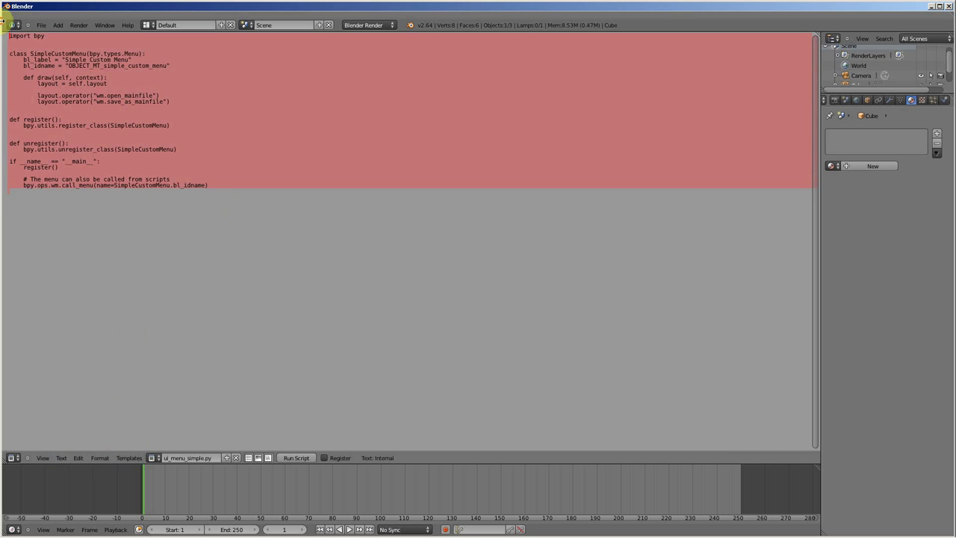
key("Delete")
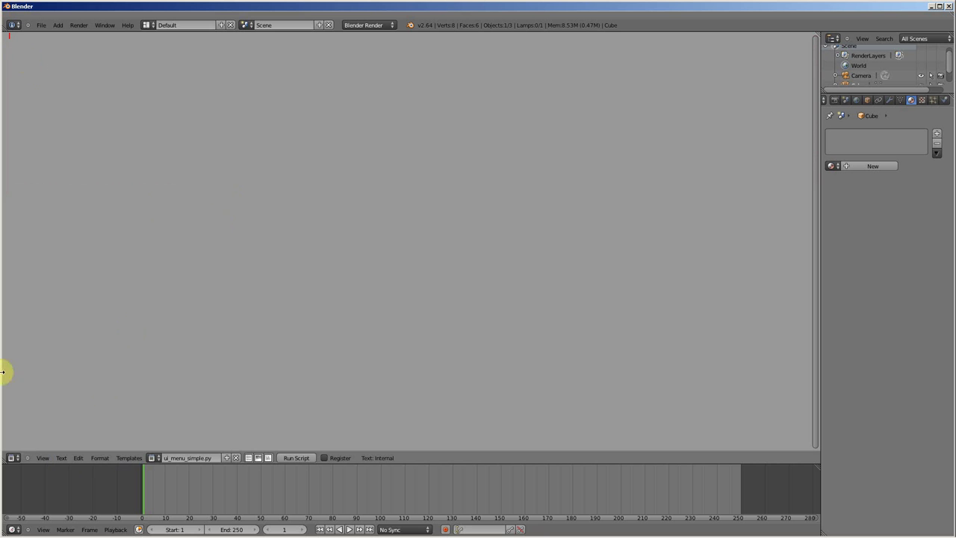
left_click(12, 458)
left_click(18, 449)
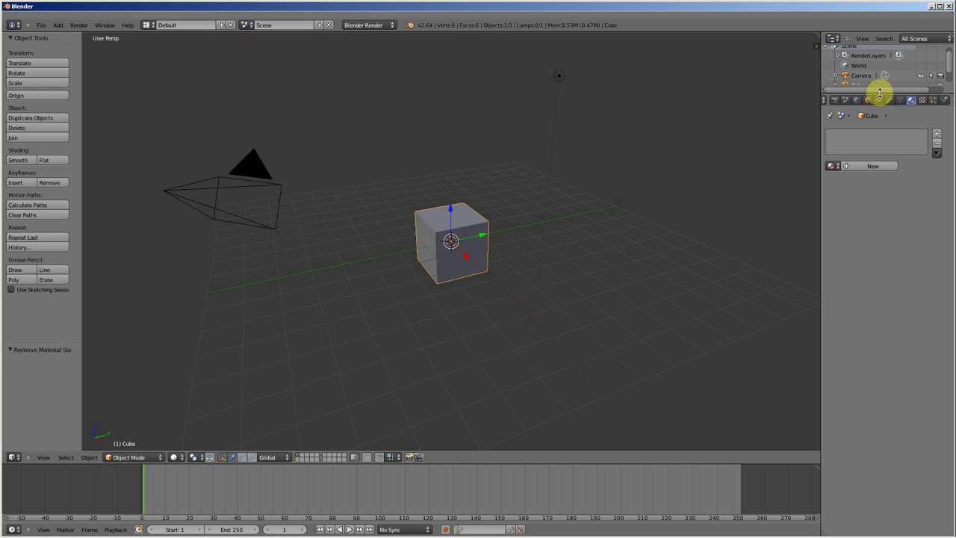
Enlarge the outliner, turn it into a Text Editor, and widen the right-hand panels
left_click_drag(914, 94, 888, 144)
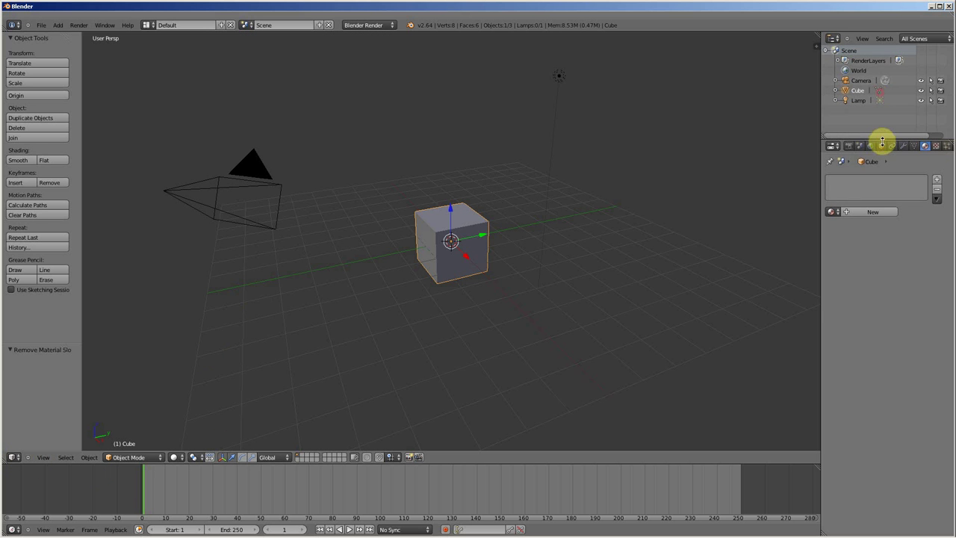
left_click(834, 38)
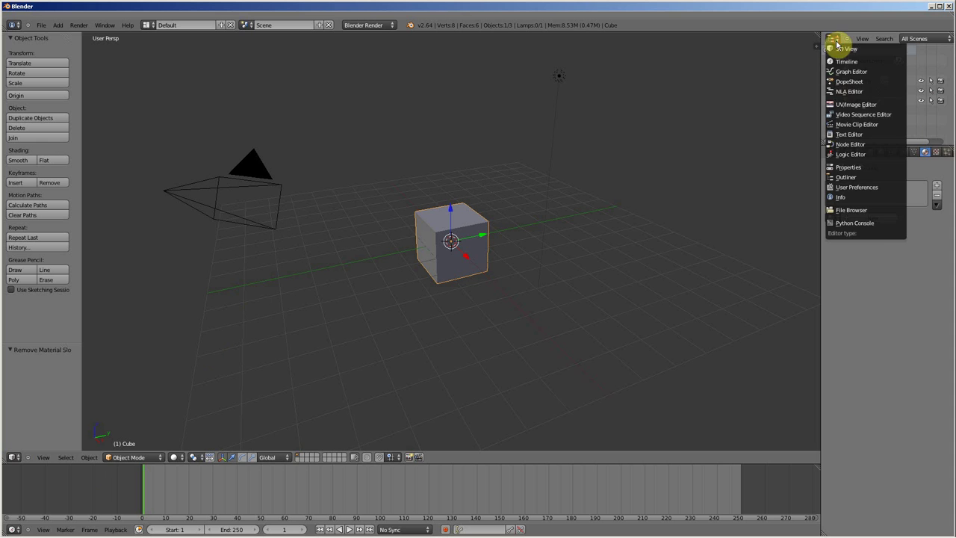
left_click(848, 134)
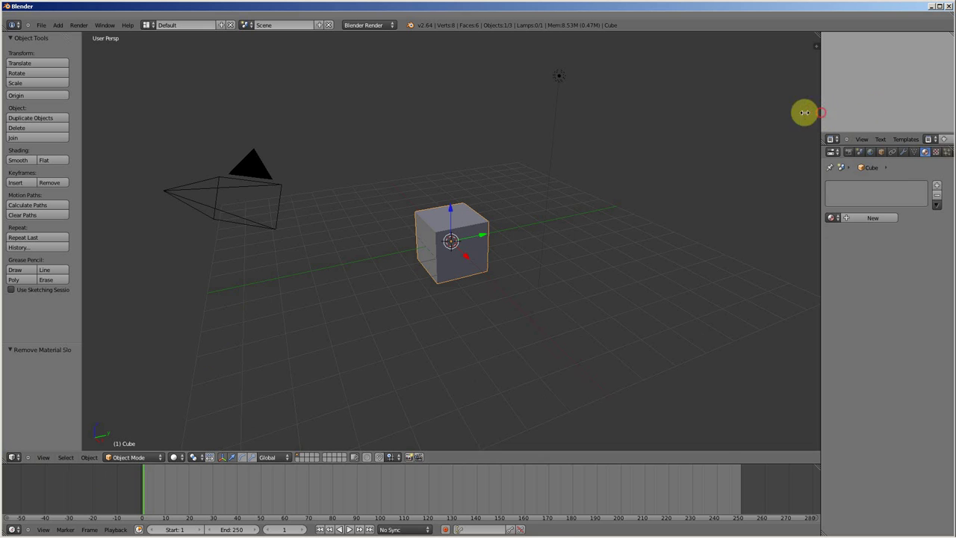
left_click_drag(820, 112, 766, 112)
In the side text editor, delete the 'SHIFT+A : Ajouter un objet' line, then raise the cube along Z
left_click(899, 140)
type("SHIFT+A : Ajouter un objet")
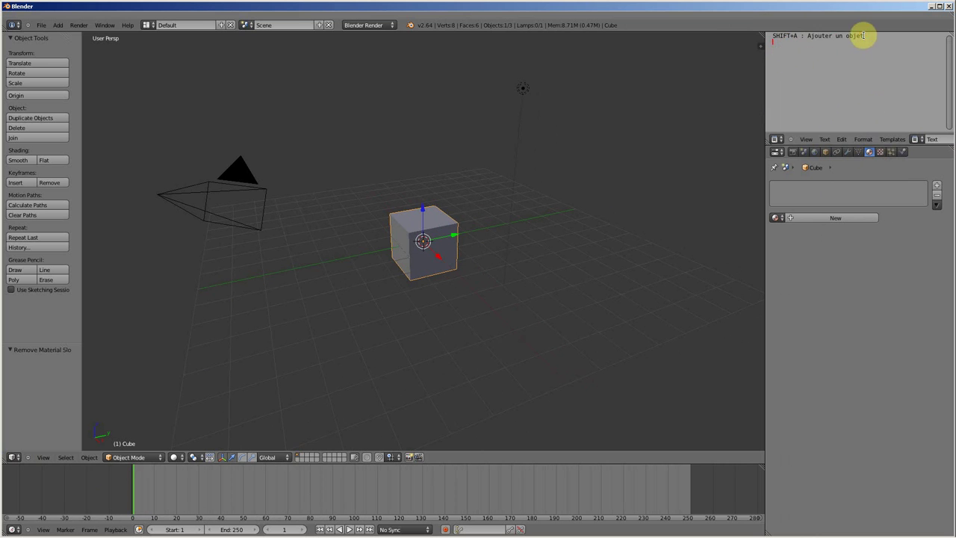
left_click_drag(867, 35, 770, 35)
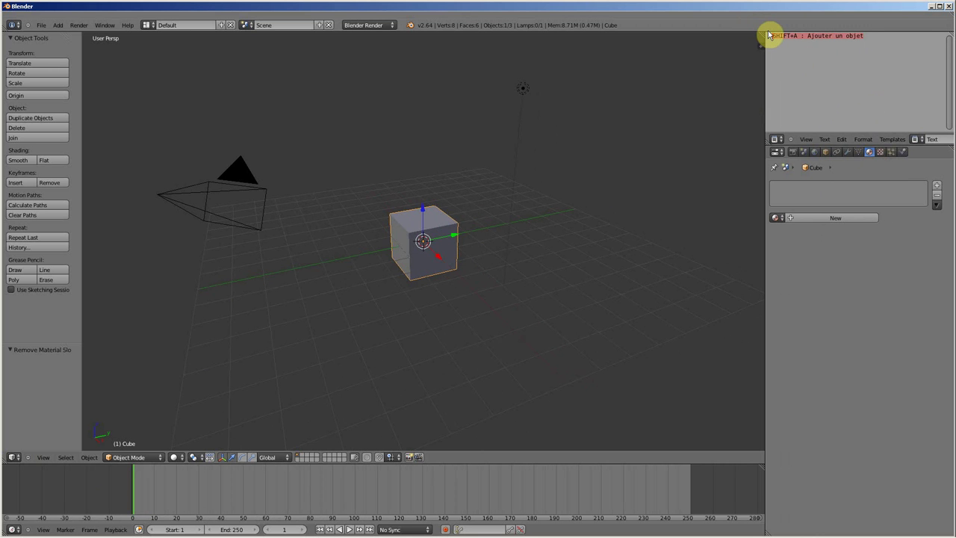
key("space")
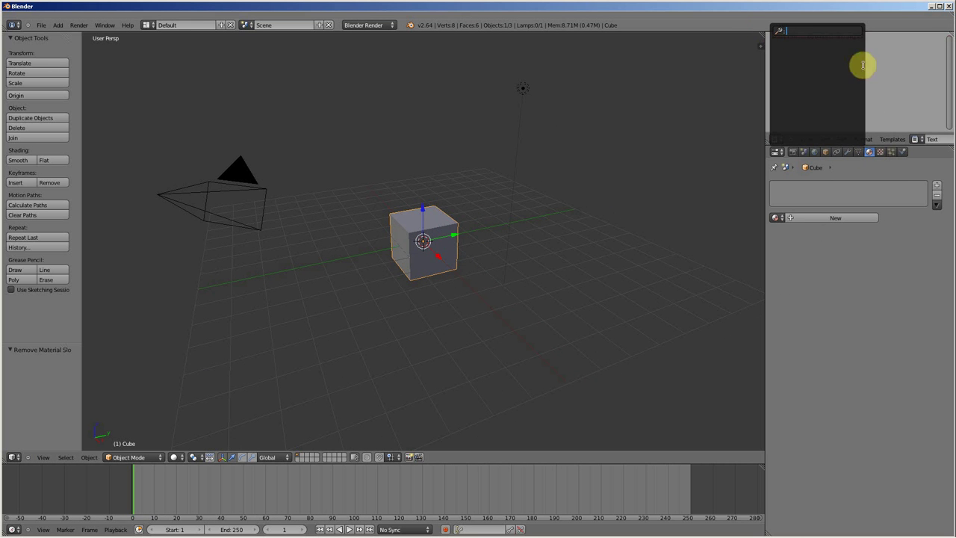
key("Escape")
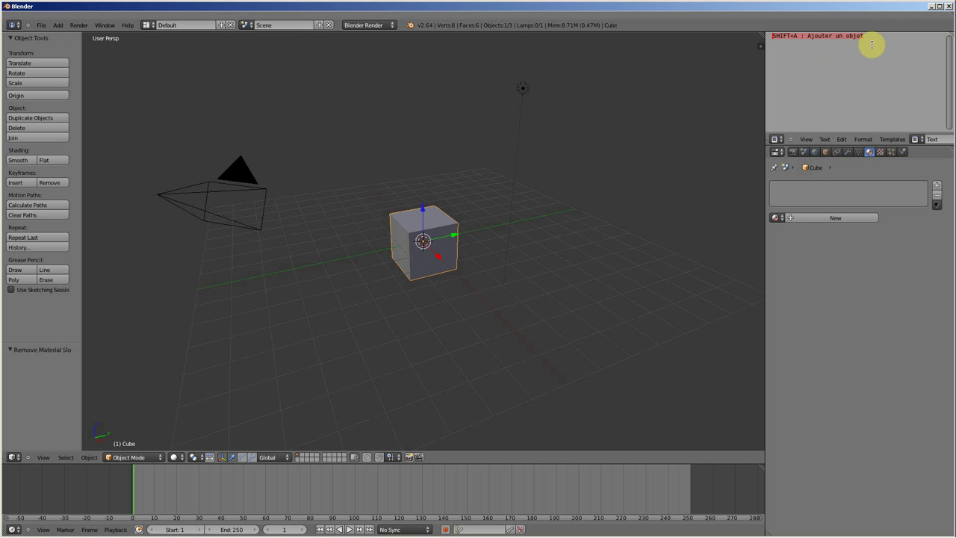
key("BackSpace")
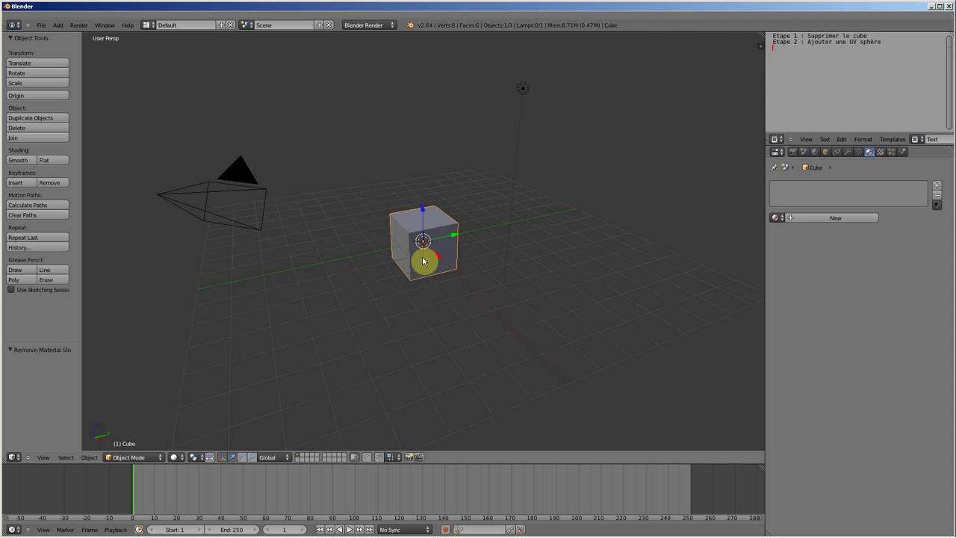
left_click_drag(422, 213, 423, 210)
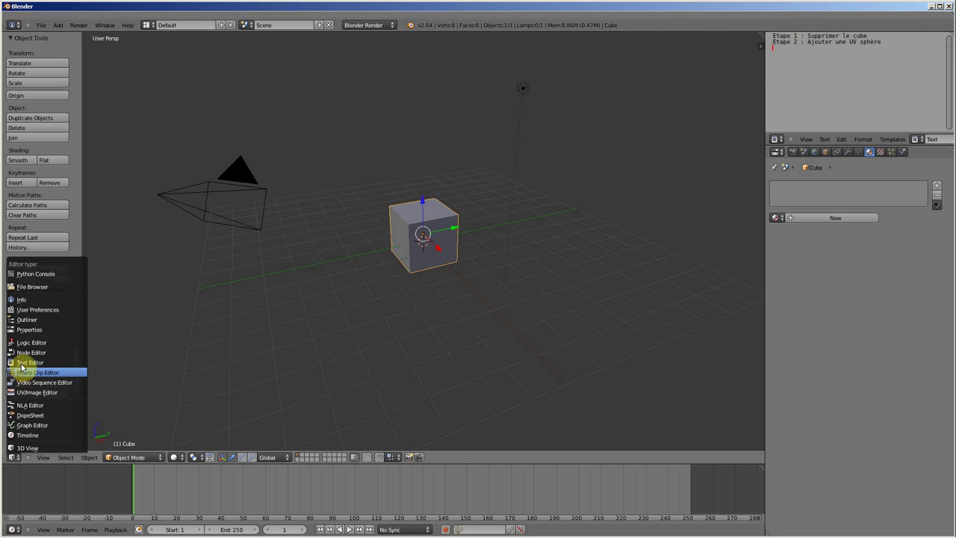
Make the main viewport a Text Editor and browse its Edit and Format menus
left_click(23, 363)
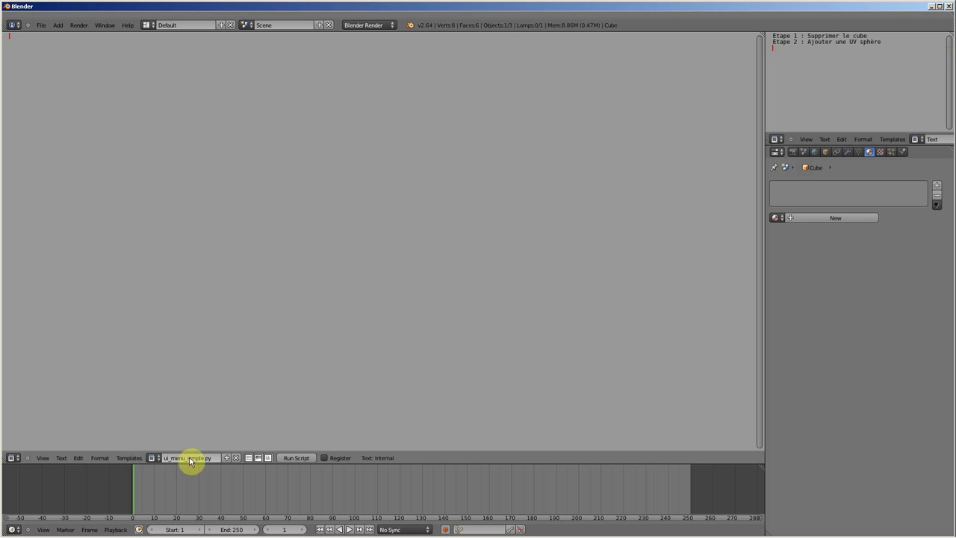
left_click(63, 140)
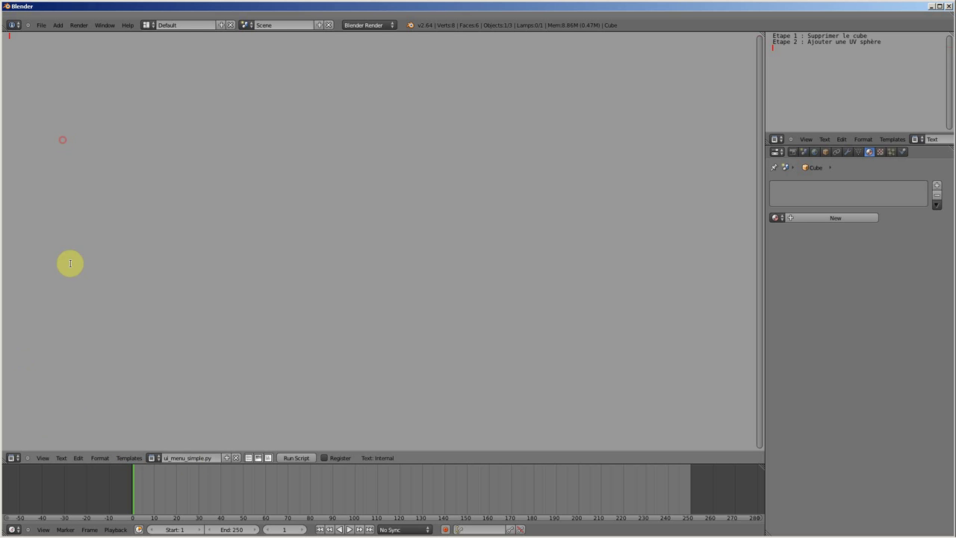
left_click(79, 459)
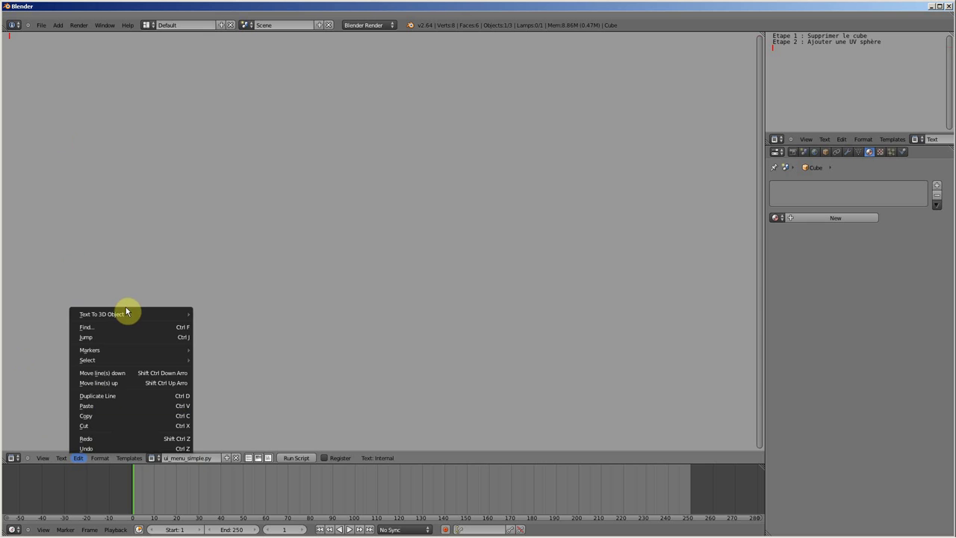
left_click(100, 457)
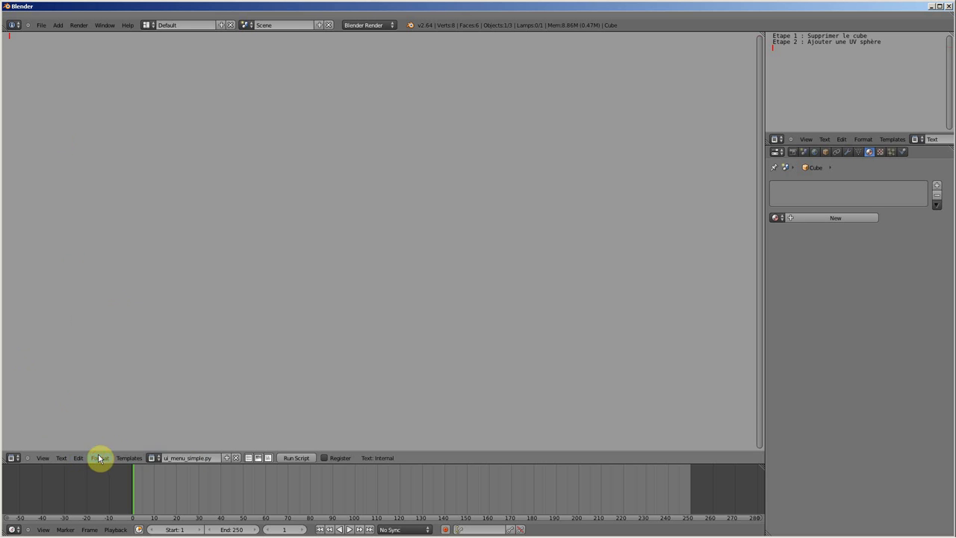
left_click(100, 458)
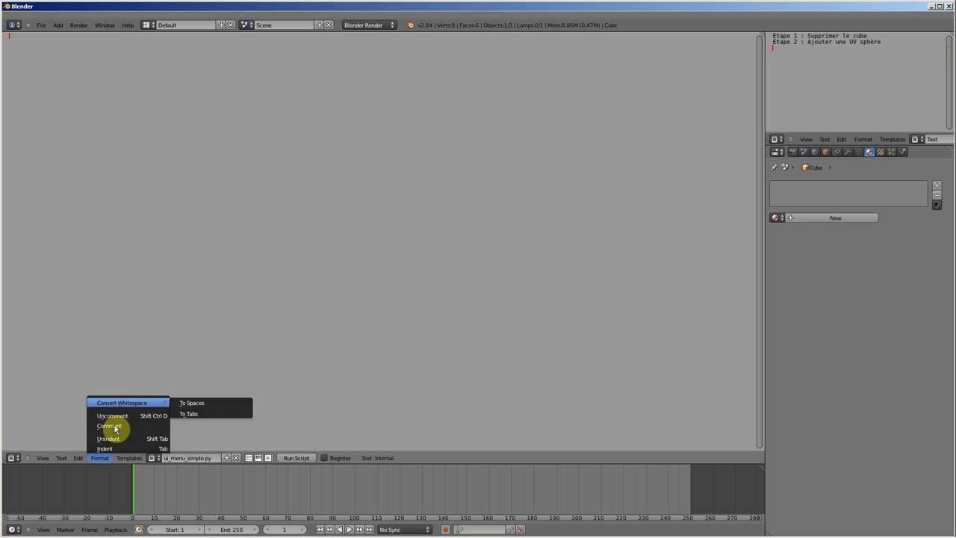
left_click(77, 458)
mouse_move(102, 314)
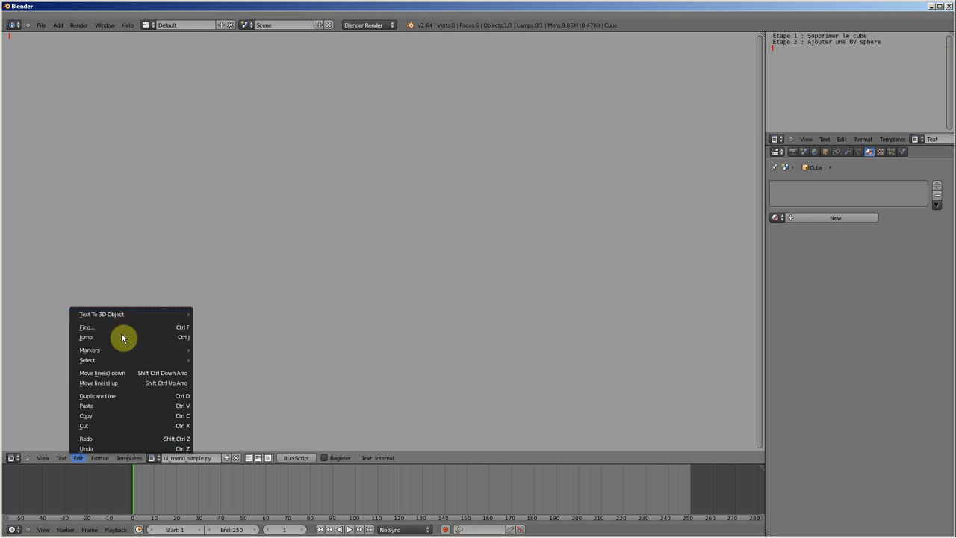
Load the Operator Modal View3D template and convert it to 3D text, one object per line
left_click(129, 458)
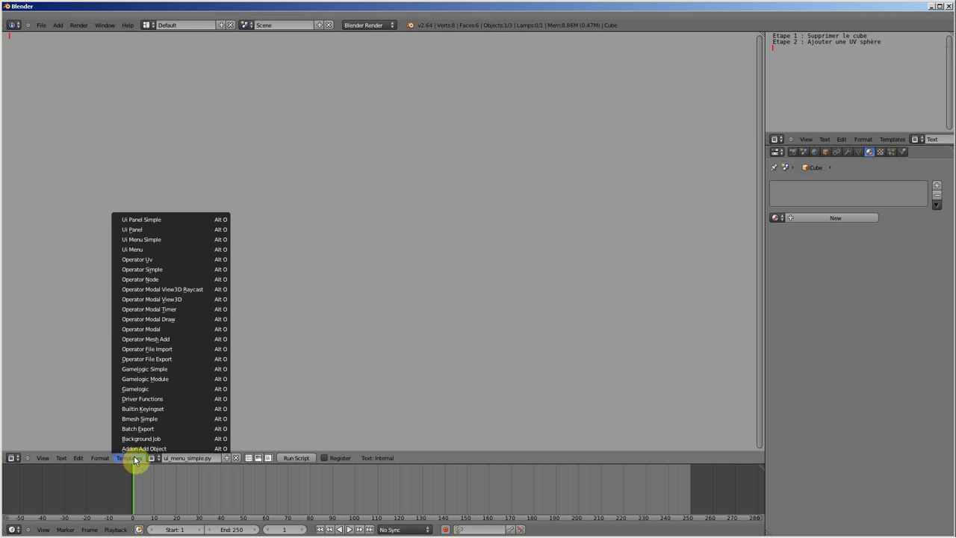
left_click(157, 301)
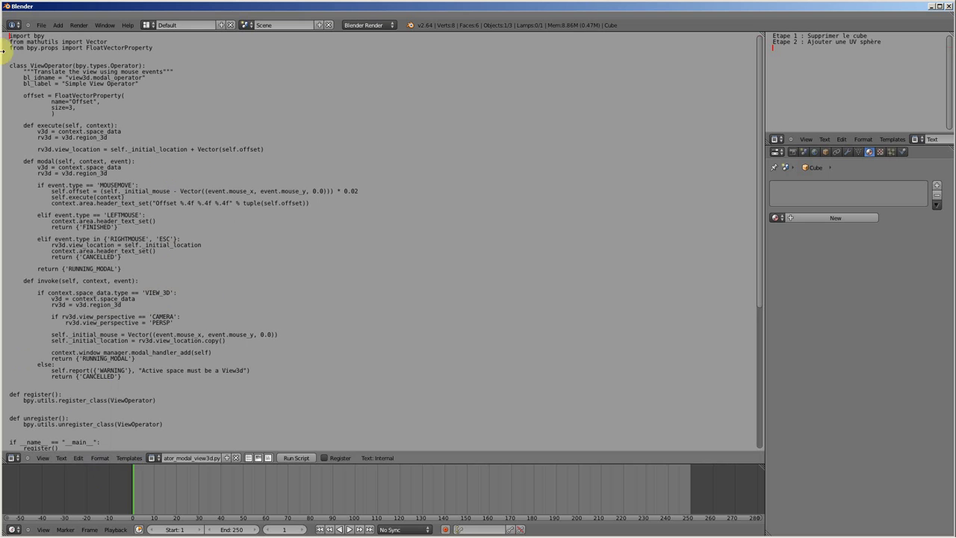
left_click(94, 460)
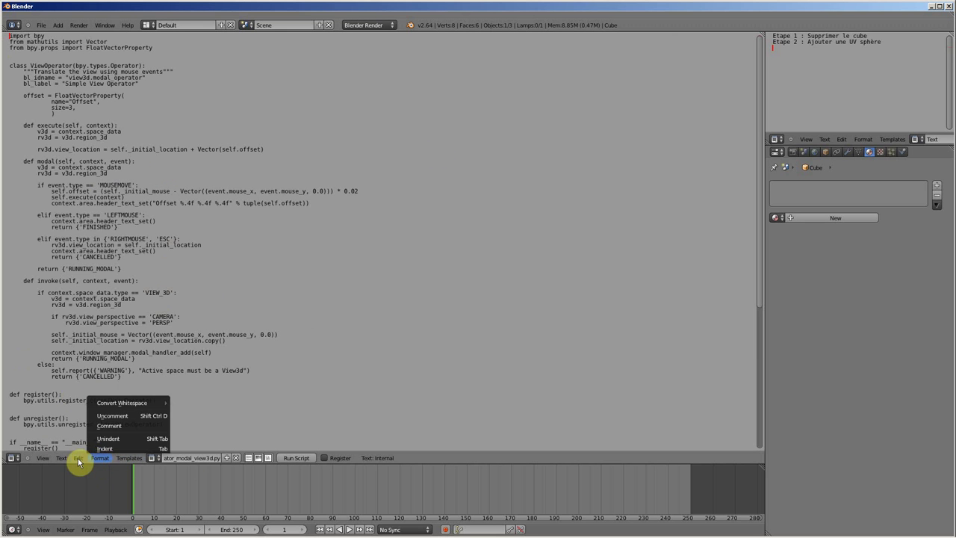
left_click(78, 458)
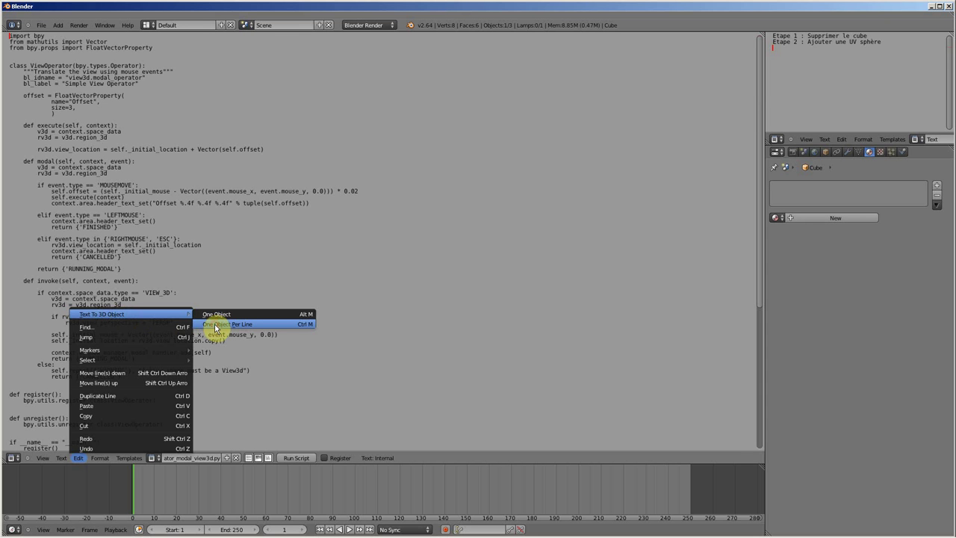
left_click(216, 327)
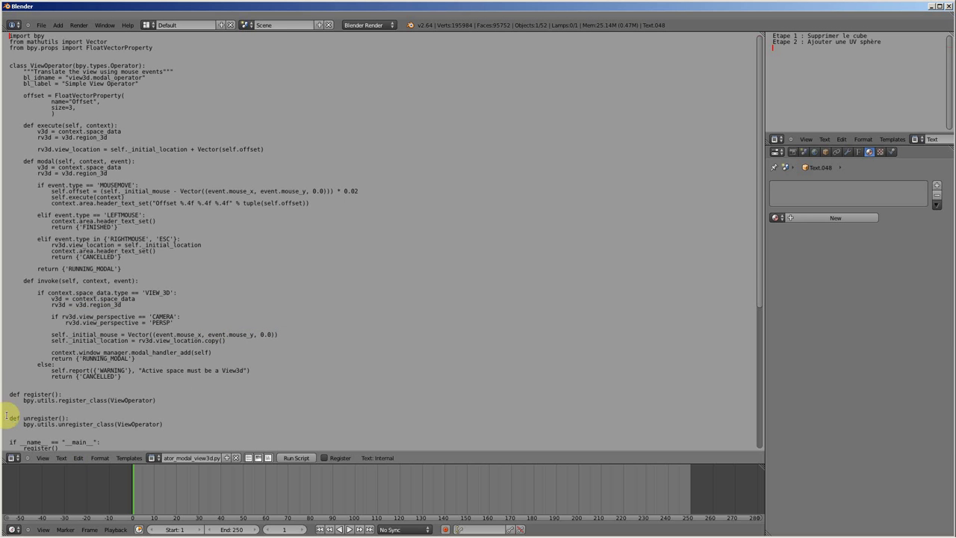
left_click(13, 459)
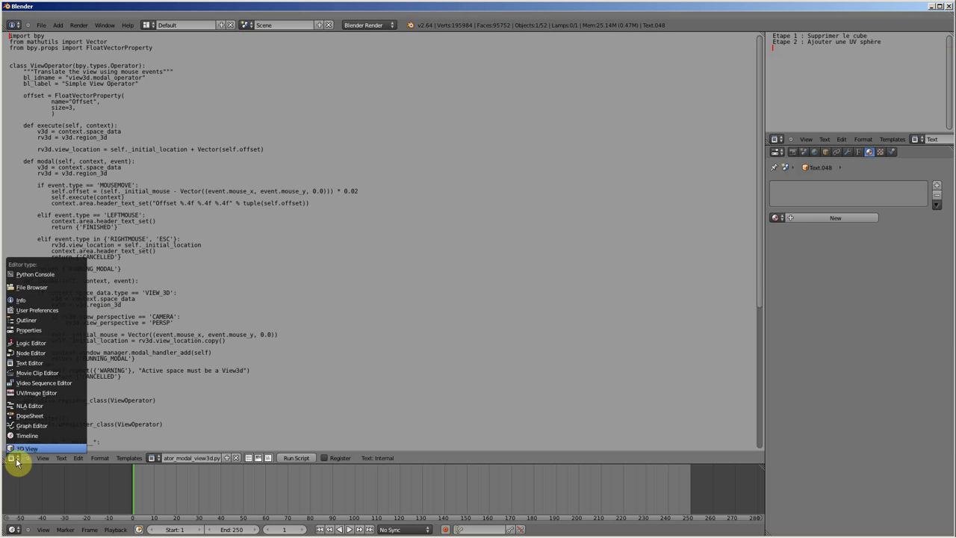
Return the area to the 3D viewport and orbit to see the 3D text lines
left_click(16, 450)
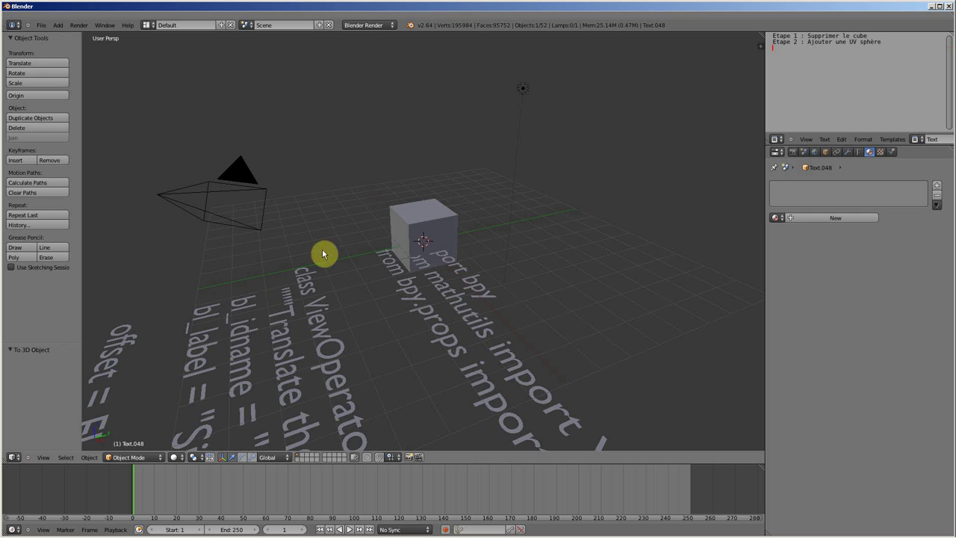
left_click(9, 458)
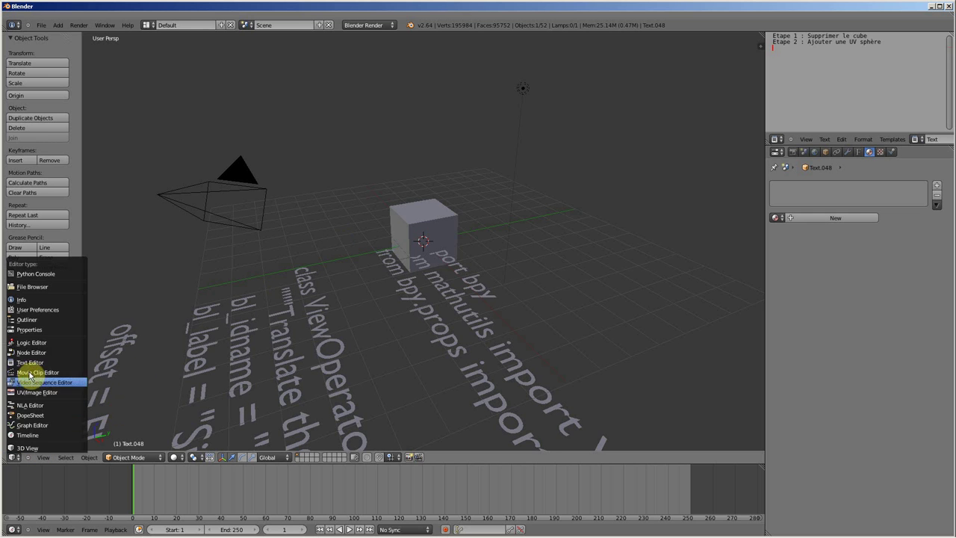
left_click(34, 450)
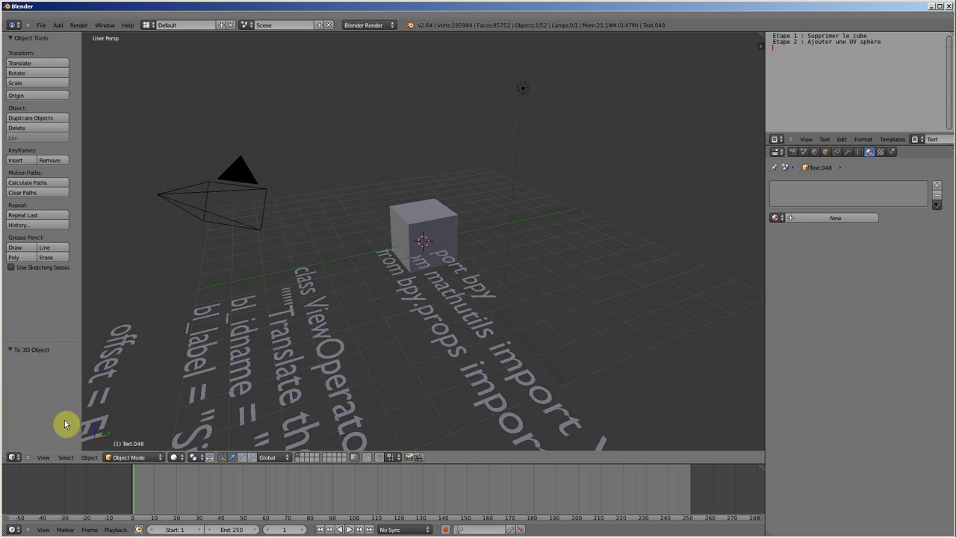
scroll(295, 239, "down", 3)
scroll(316, 239, "down", 3)
mouse_move(326, 244)
middle_mouse_down()
mouse_move(278, 289)
mouse_move(346, 311)
mouse_move(481, 319)
middle_mouse_up()
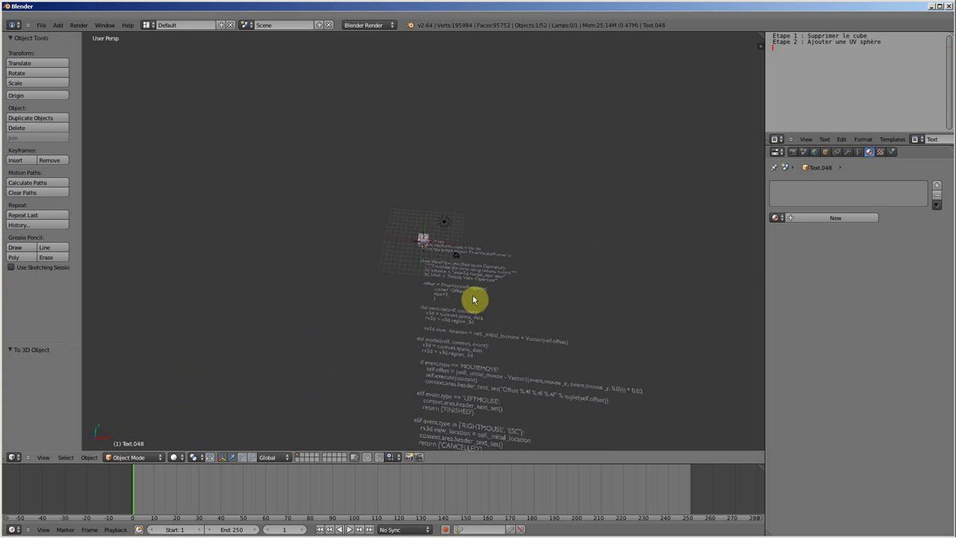
Select and frame a text line, then step through the lines to the rv3d.view_location line
right_click(463, 293)
key("KP_Decimal")
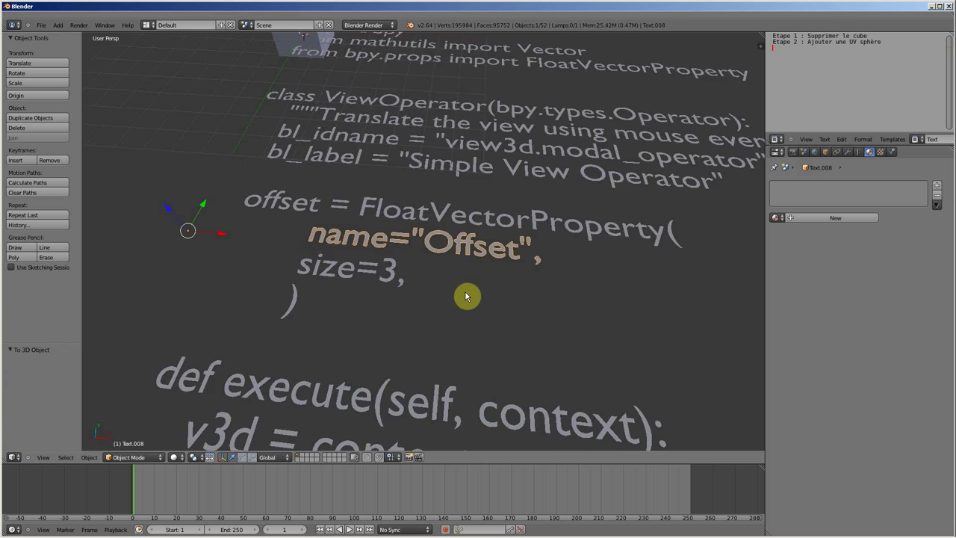
scroll(397, 276, "down", 5)
scroll(407, 269, "down", 3)
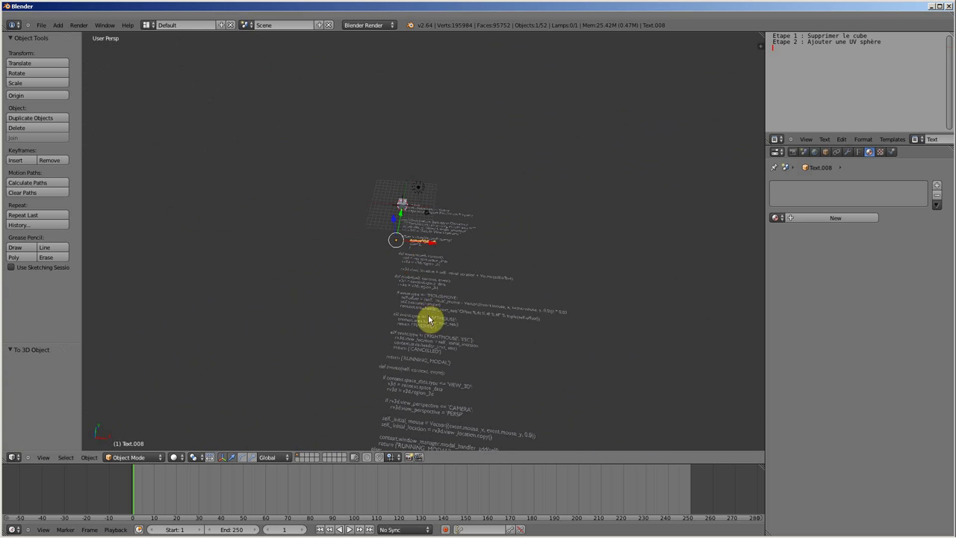
right_click(428, 259)
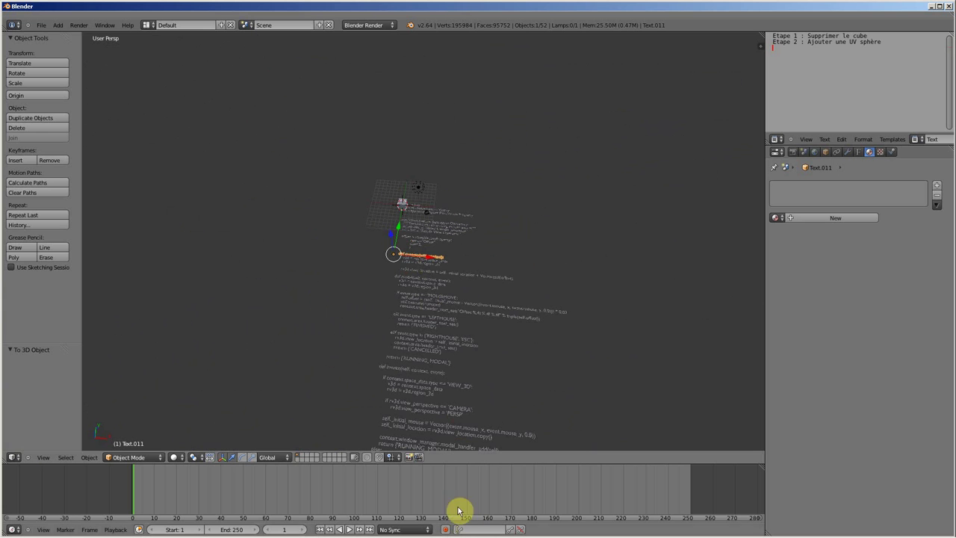
right_click(420, 283)
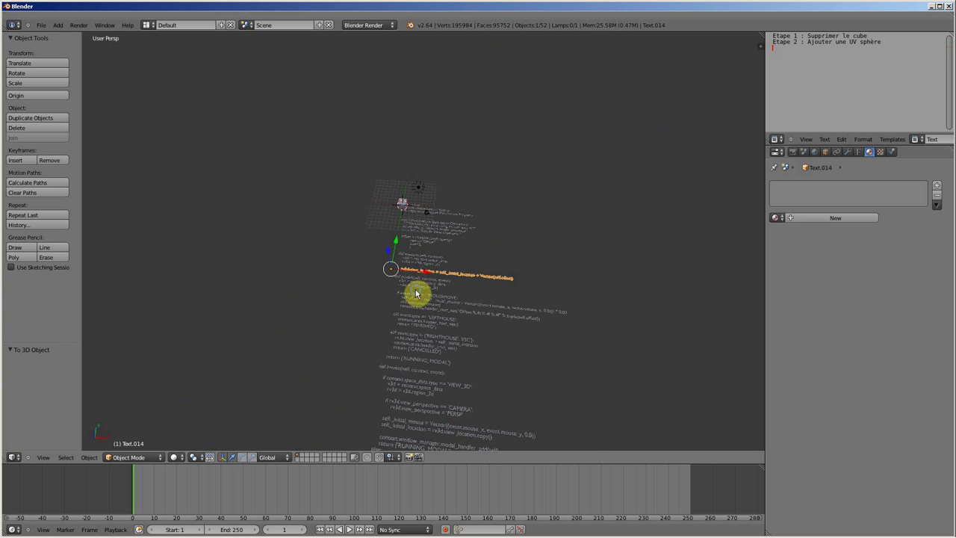
right_click(420, 303)
right_click(421, 325)
right_click(416, 347)
right_click(416, 370)
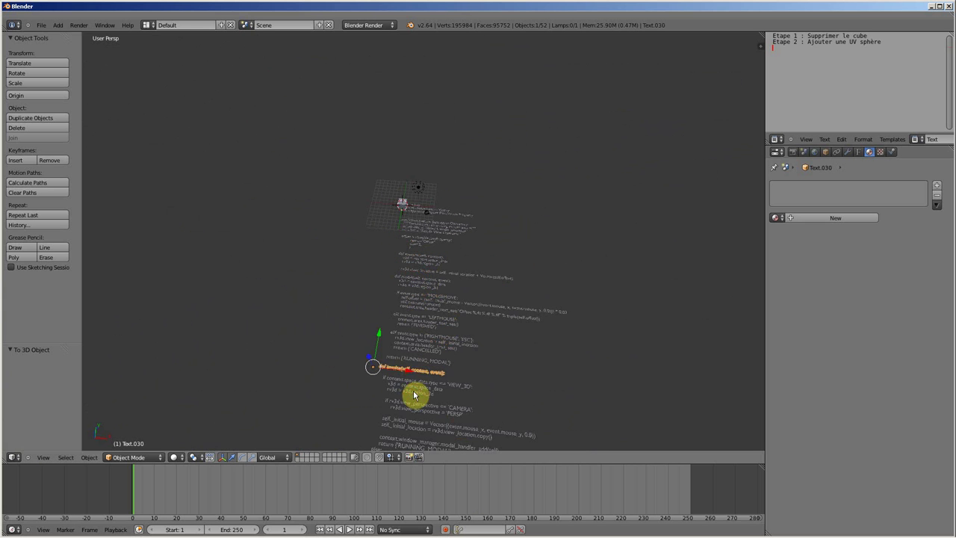
right_click(417, 393)
right_click(418, 427)
right_click(421, 340)
right_click(420, 295)
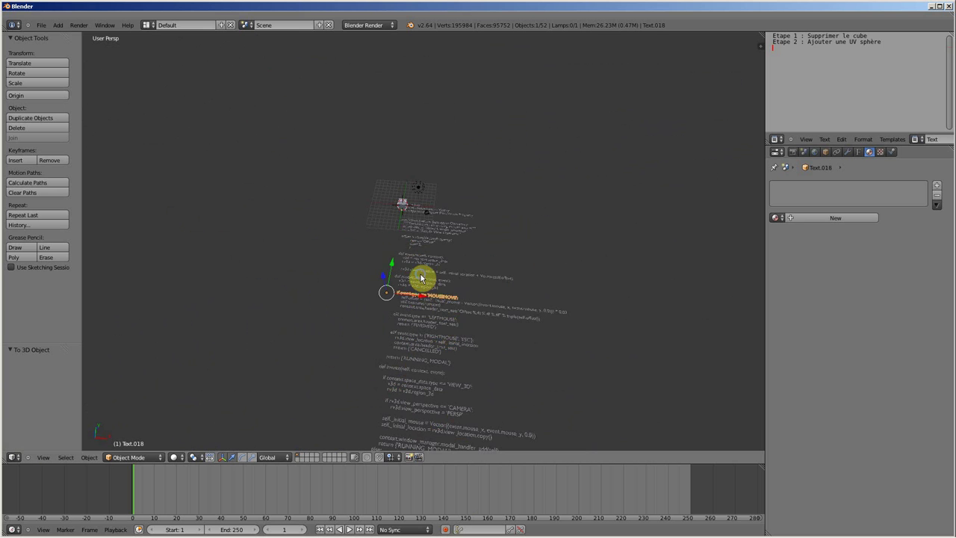
right_click(423, 275)
right_click(427, 267)
Zoom in on the text lines and bring up the Add menu with Shift+A
scroll(432, 298, "up", 3)
scroll(437, 318, "up", 2)
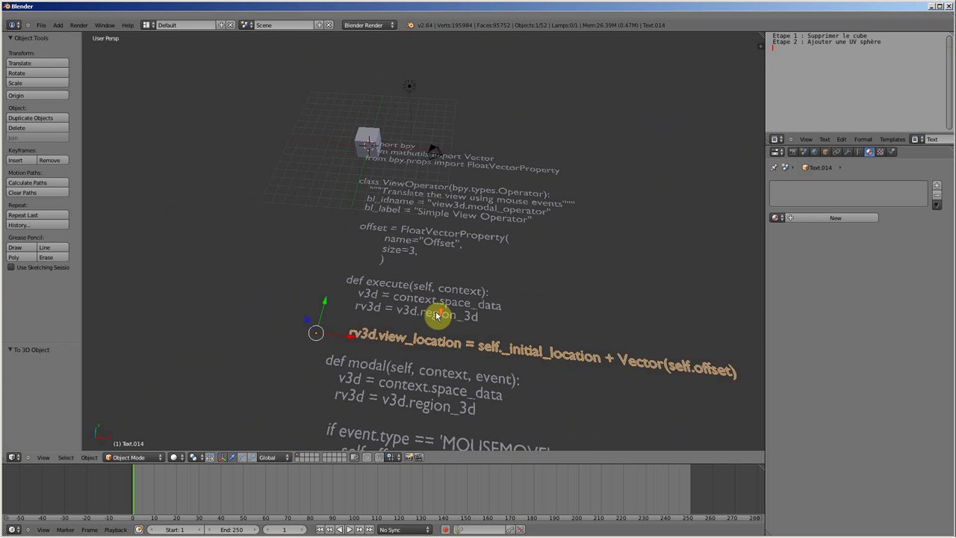
scroll(437, 315, "down", 1)
scroll(477, 239, "up", 3)
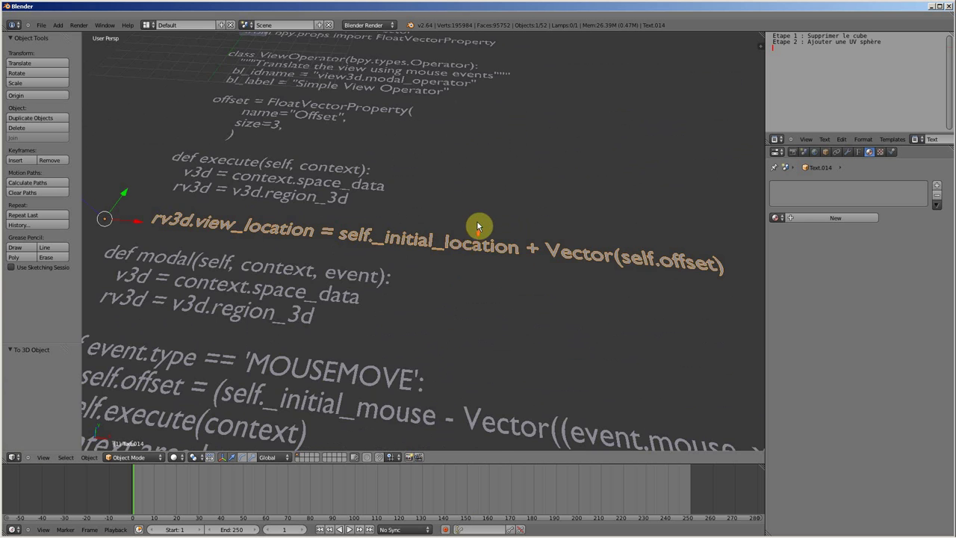
scroll(463, 235, "down", 4)
scroll(449, 246, "up", 1)
scroll(447, 248, "up", 1)
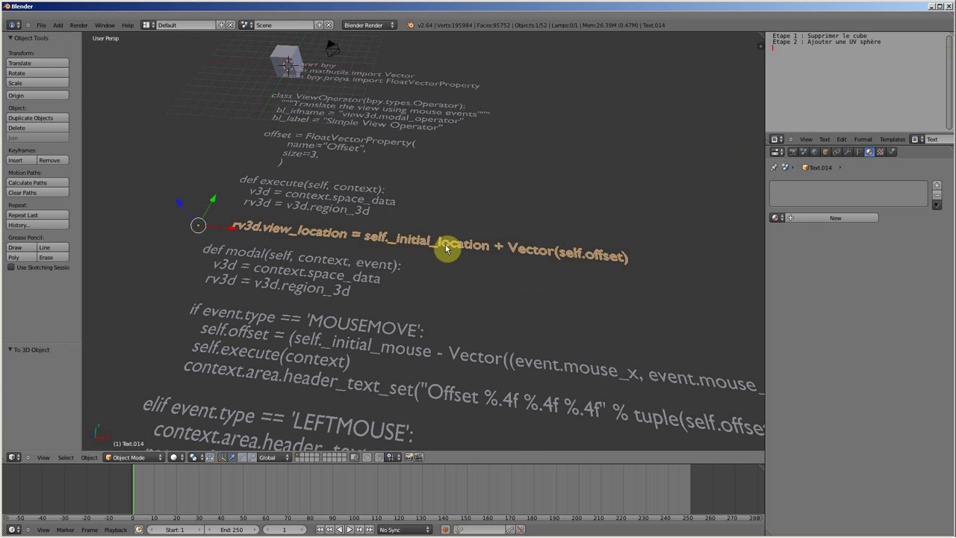
key("shift+a")
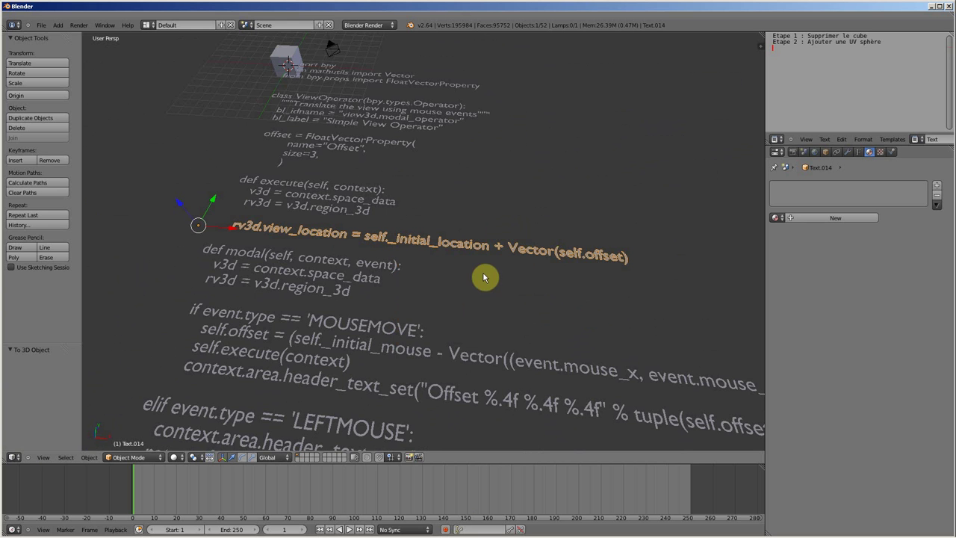
key("shift+a")
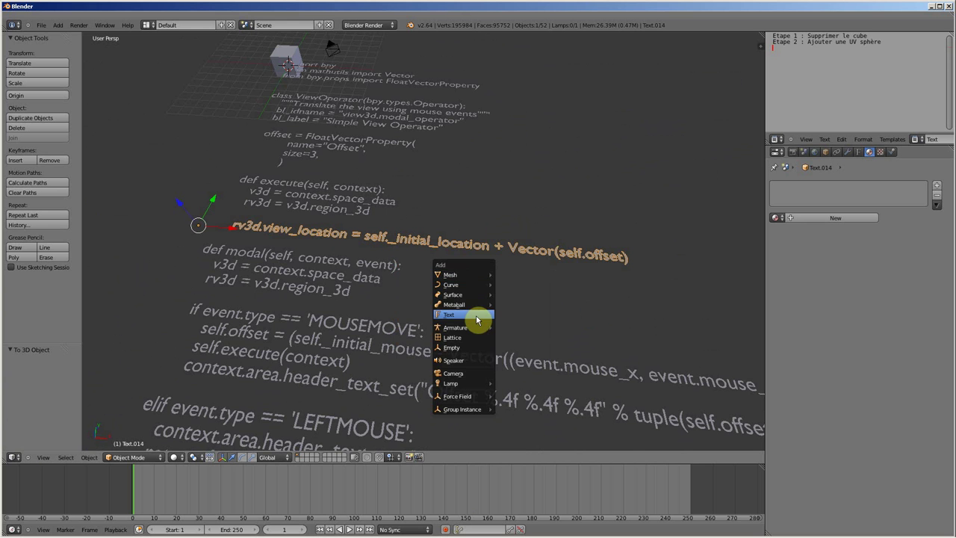
Add a text object, then give the def modal line an extrude of 0.200
left_click(478, 321)
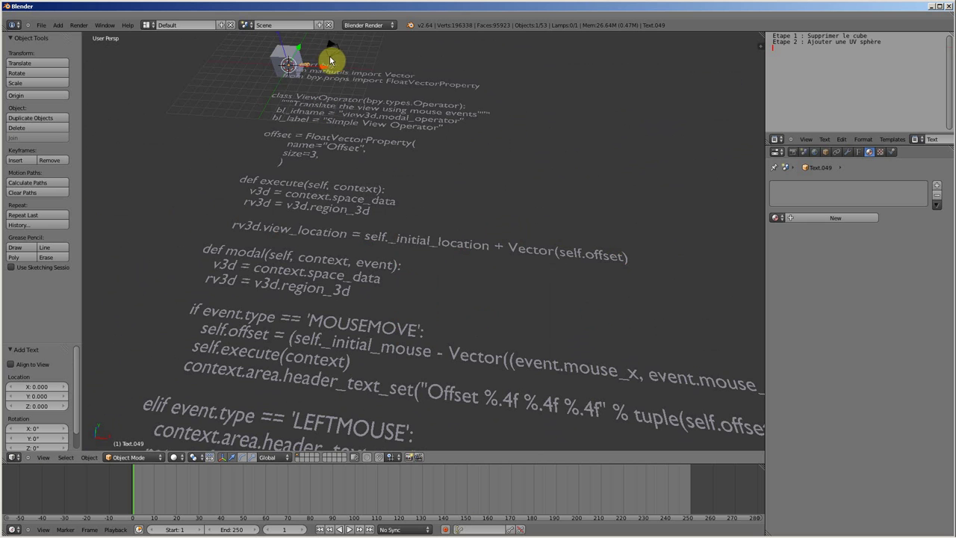
right_click(331, 266)
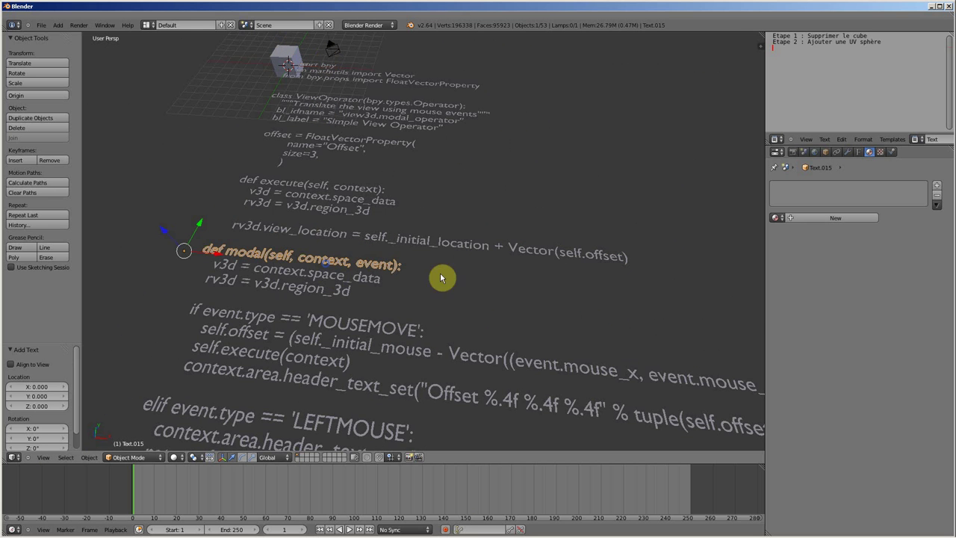
left_click(859, 152)
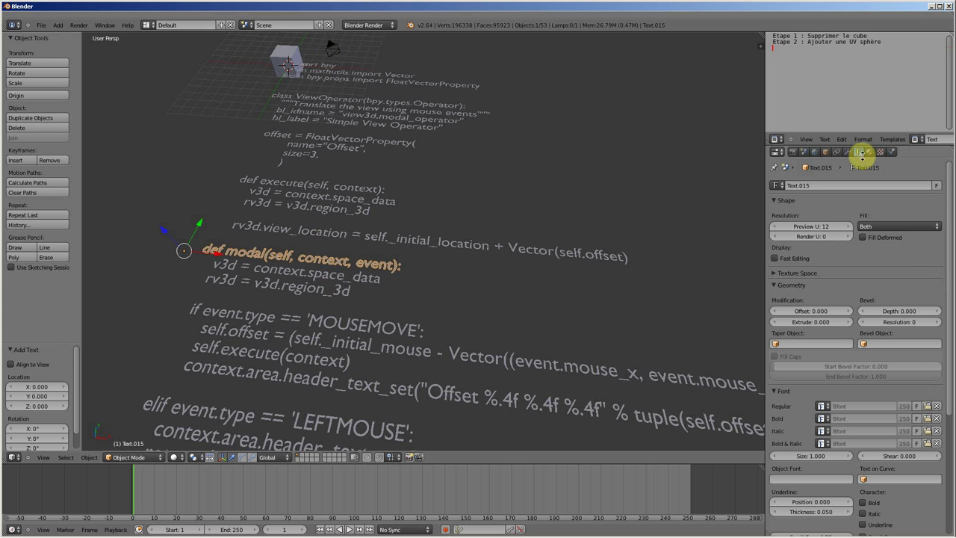
left_click(811, 322)
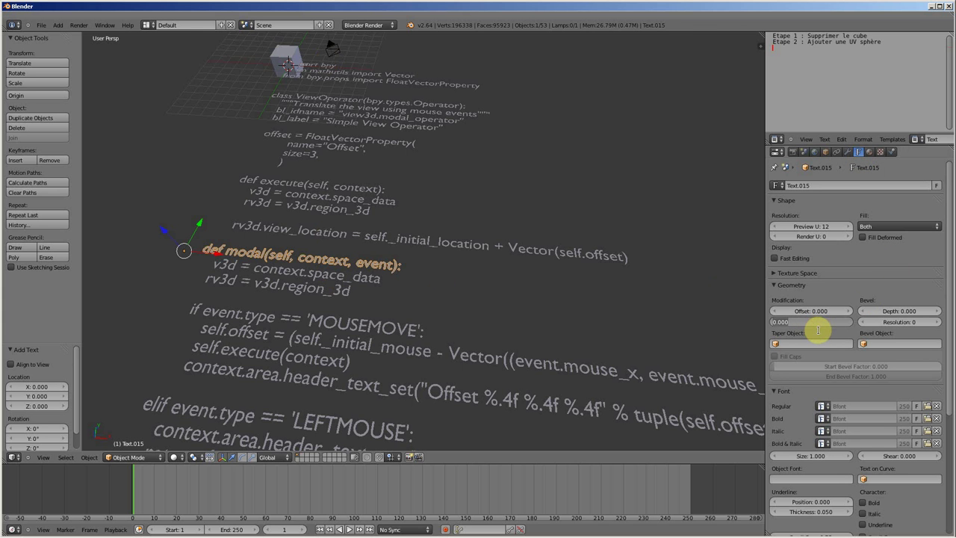
type("2")
key("Return")
Begin setting the def modal line's bevel resolution to 2 in the Object Data settings
scroll(395, 261, "up", 1)
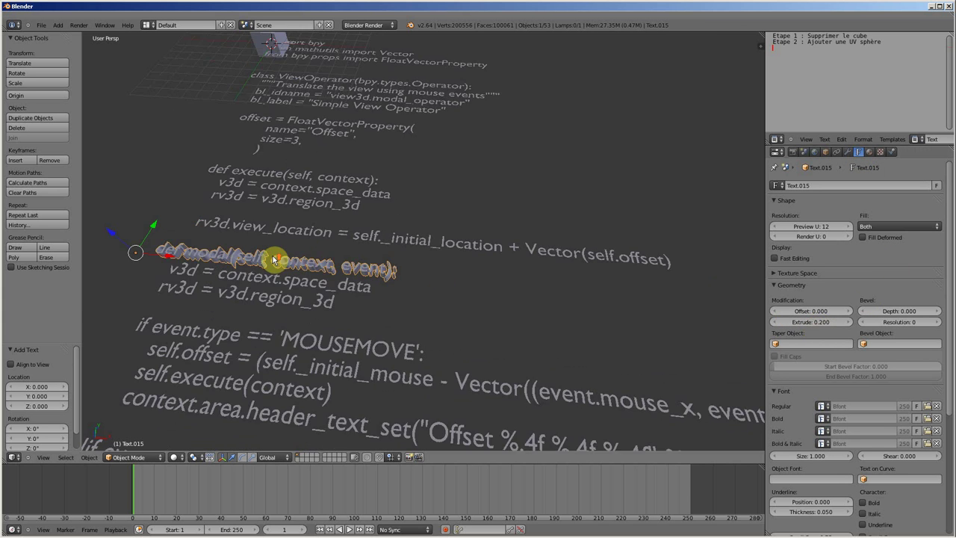
scroll(297, 283, "up", 1)
scroll(307, 283, "down", 3)
scroll(310, 278, "up", 3)
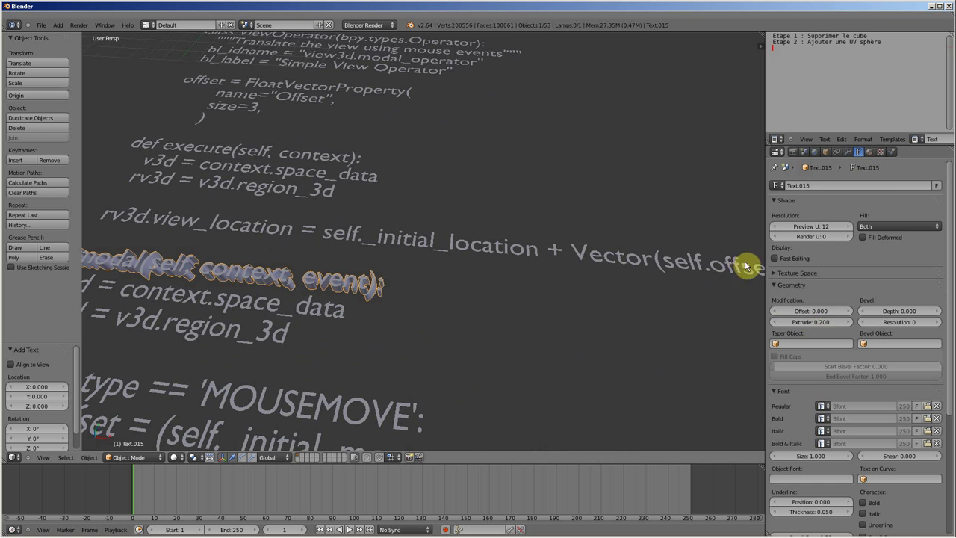
scroll(867, 291, "down", 1)
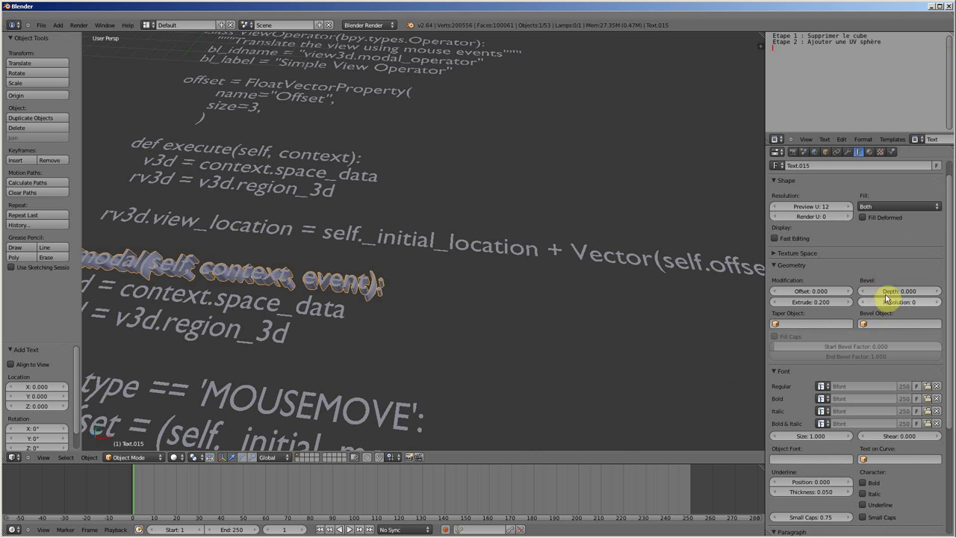
left_click(884, 302)
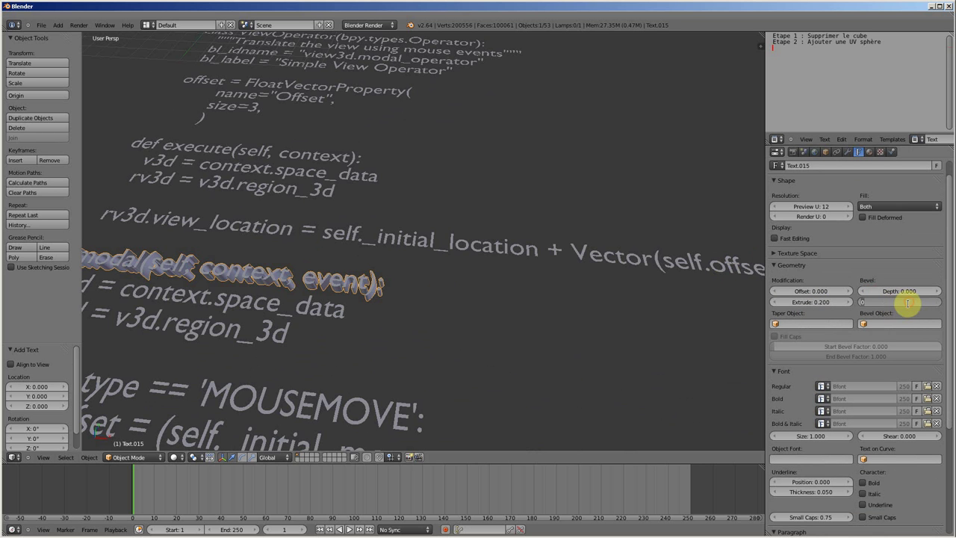
type("2")
Confirm bevel resolution 2, then set bevel depth 0.072 and raise resolution to 9
key("Return")
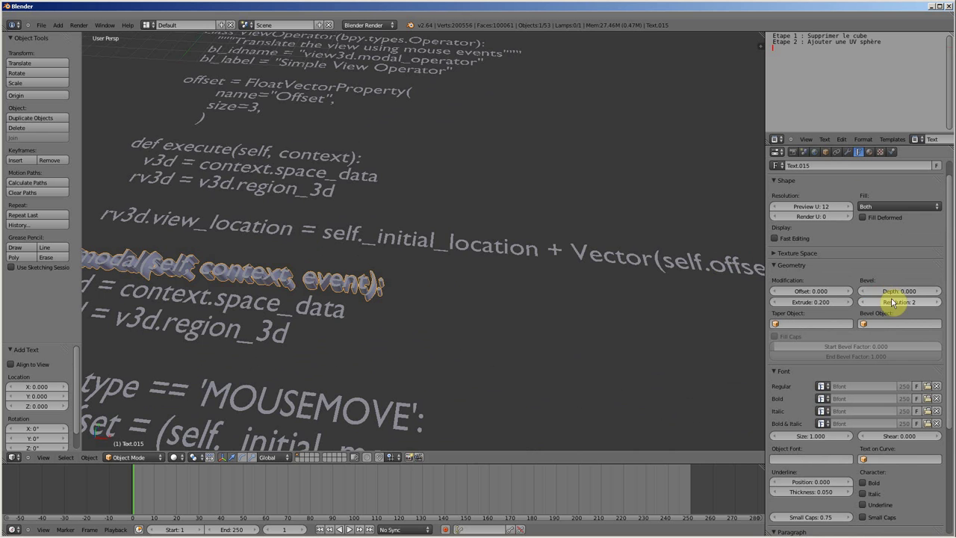
mouse_move(896, 293)
left_mouse_down()
mouse_move(905, 293)
mouse_move(827, 291)
left_mouse_up()
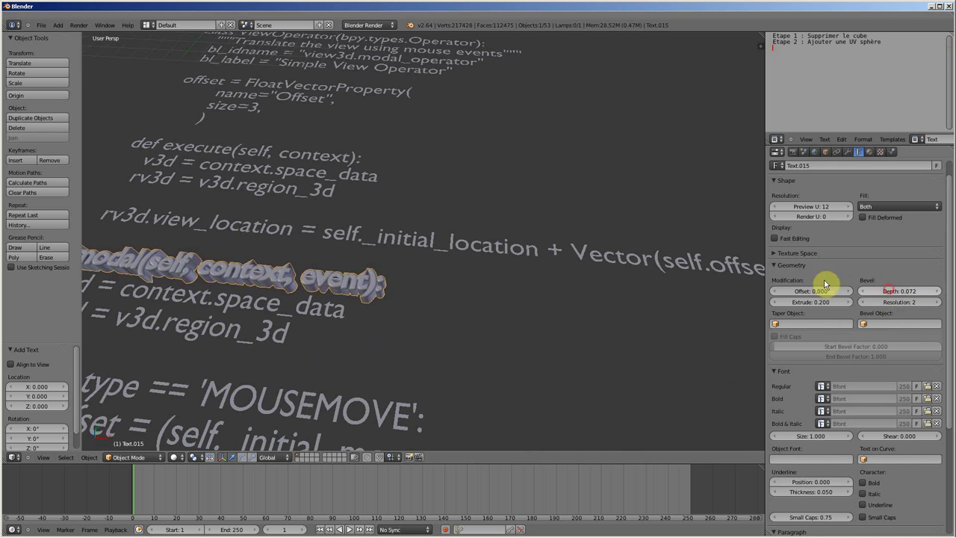
scroll(295, 292, "up", 4)
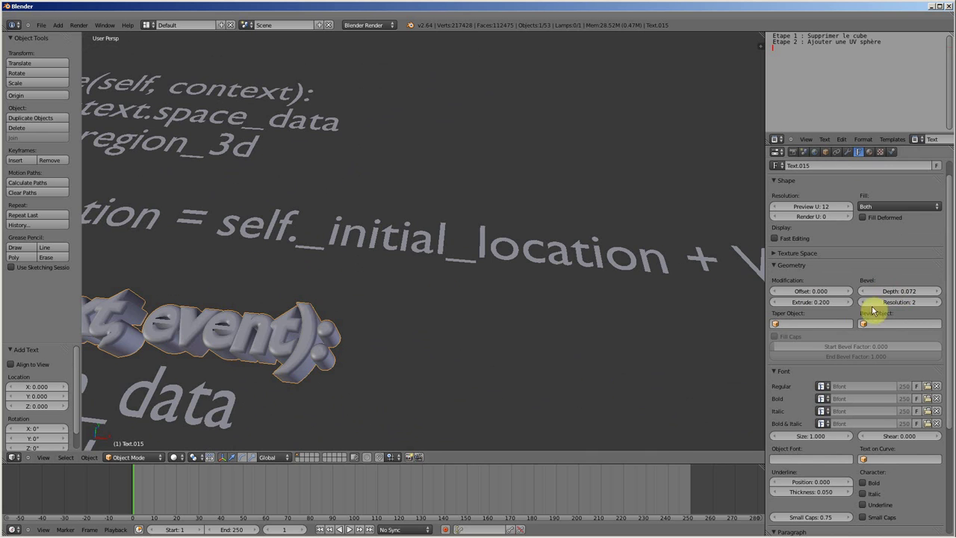
left_click(934, 302)
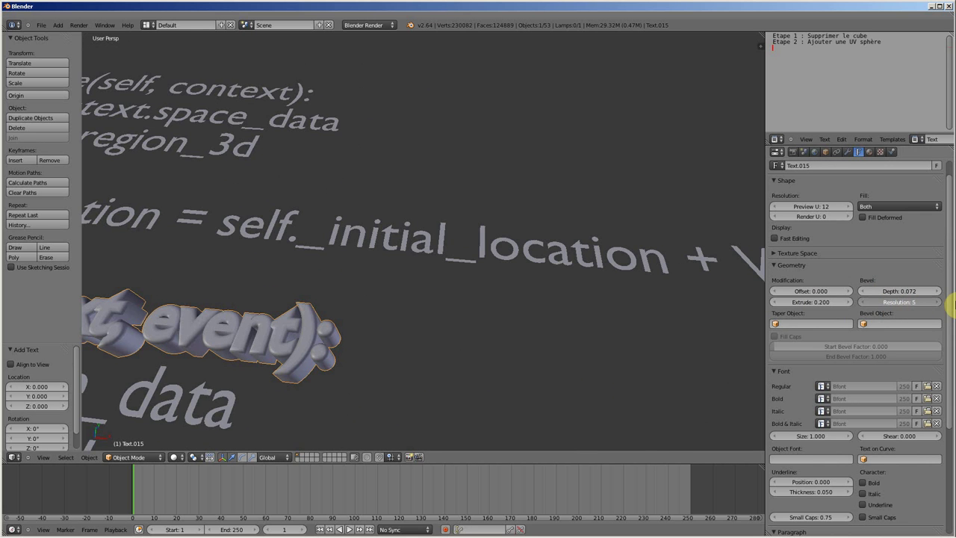
left_click(935, 302)
left_click(936, 302)
left_click(935, 302)
left_click(944, 302)
left_click(944, 302)
left_click(944, 302)
Set the def modal line's extrude to 0.000 and offset to -0.052, then zoom out slightly
mouse_move(809, 306)
left_mouse_down()
mouse_move(786, 310)
mouse_move(807, 295)
mouse_move(797, 298)
left_mouse_up()
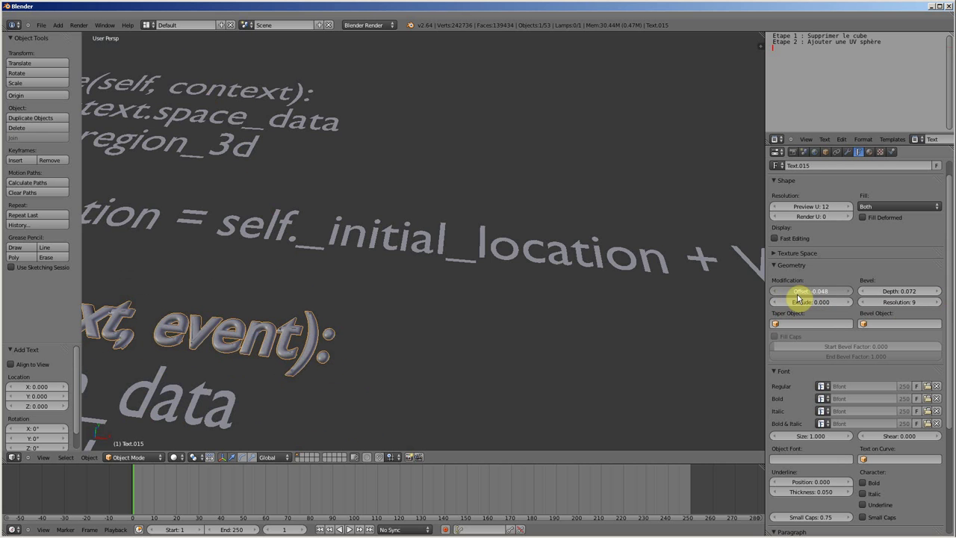
left_click_drag(798, 298, 798, 298)
scroll(555, 301, "down", 3)
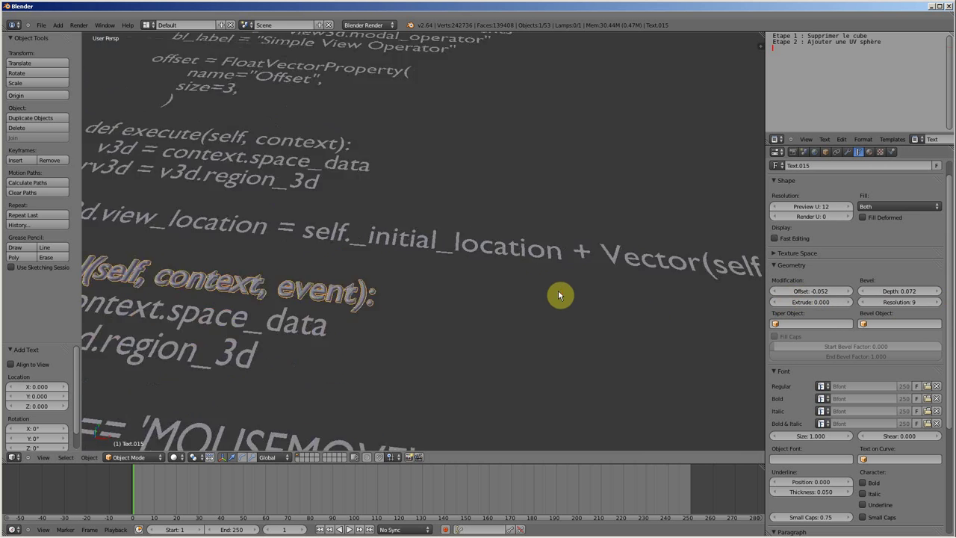
scroll(556, 295, "down", 3)
scroll(494, 276, "down", 3)
mouse_move(493, 279)
middle_mouse_down()
mouse_move(447, 231)
mouse_move(483, 227)
mouse_move(492, 284)
middle_mouse_up()
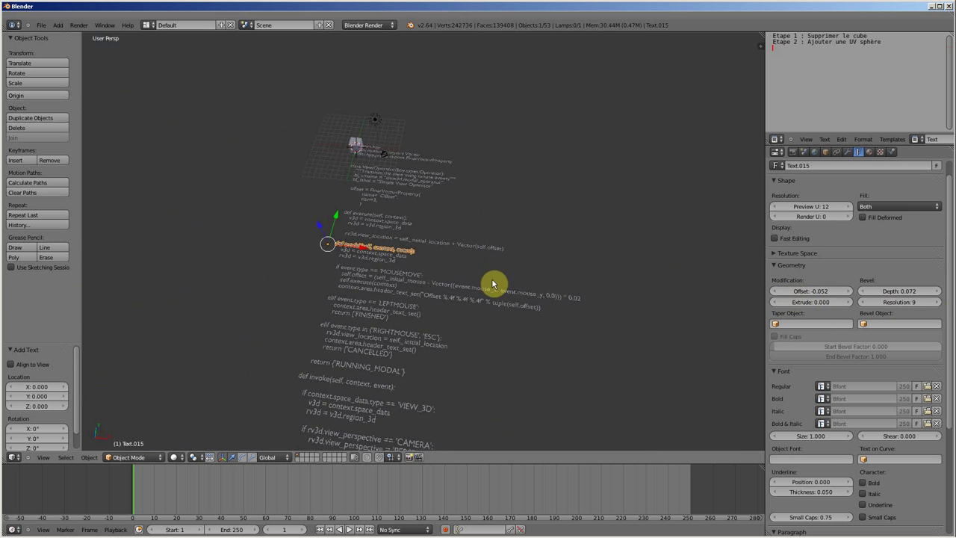